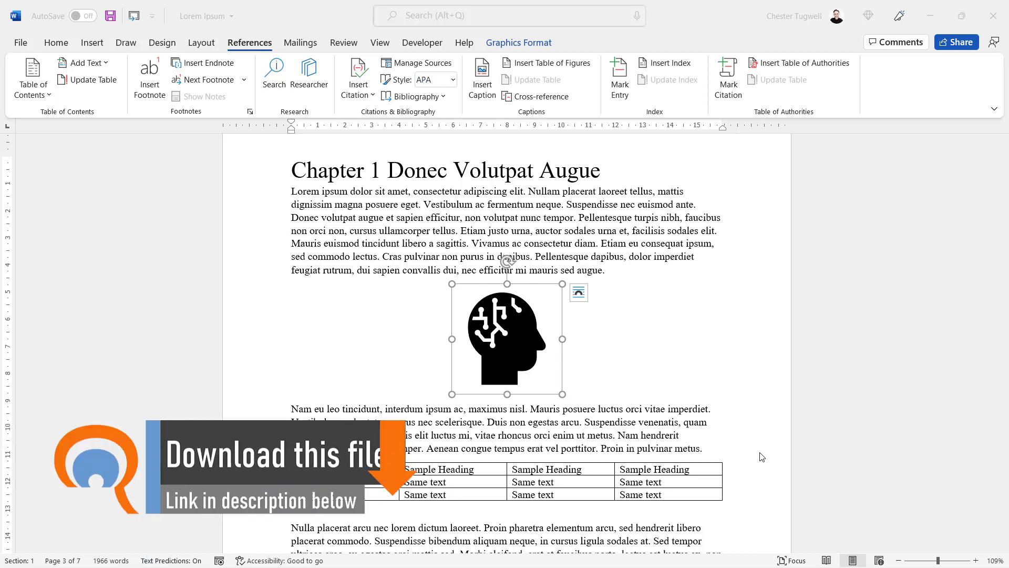
Step: Caption the head icon image 'Figure 1. Head icon', placed above the image
click(596, 342)
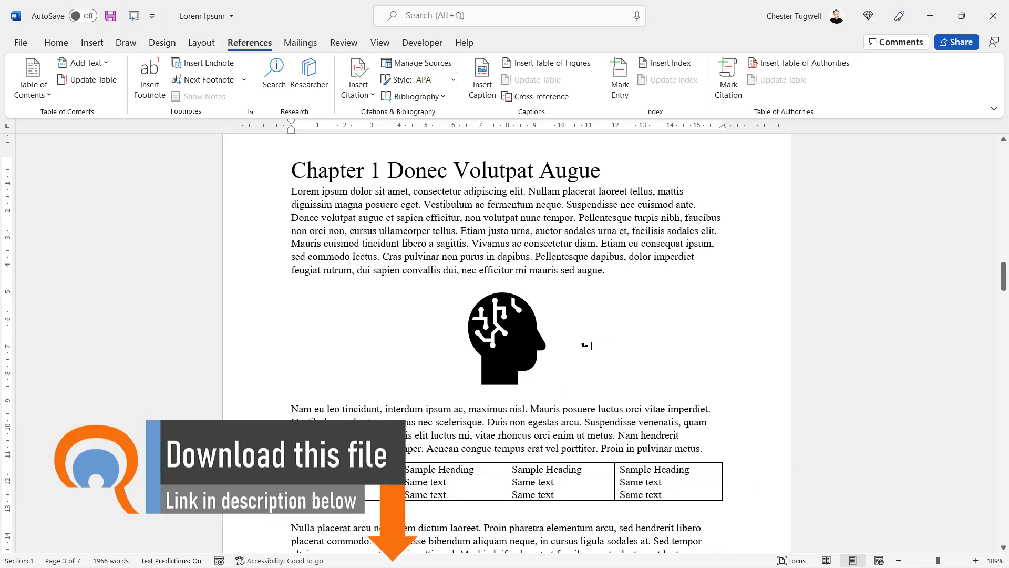
click(508, 327)
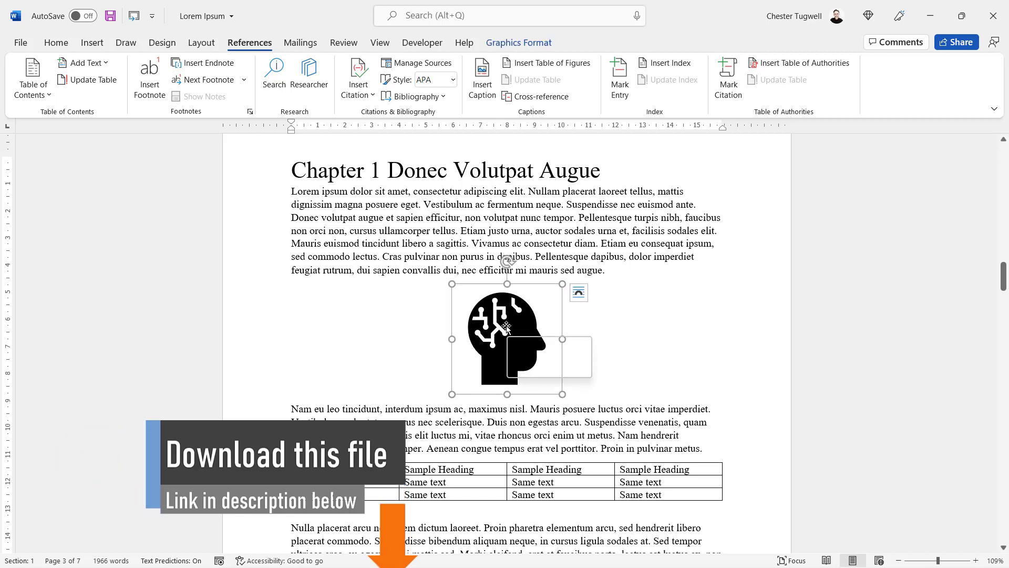
right_click(507, 326)
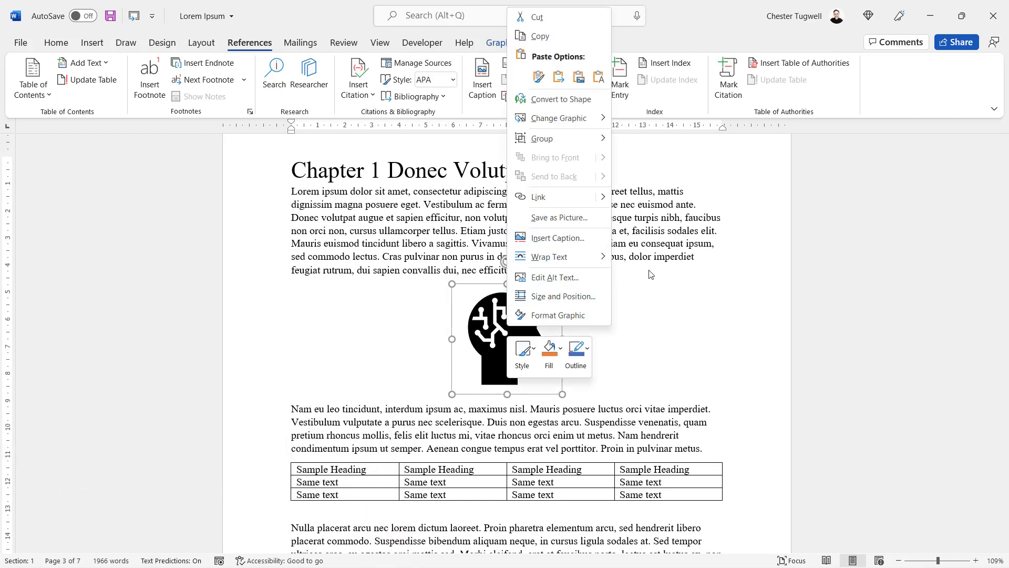
key(Escape)
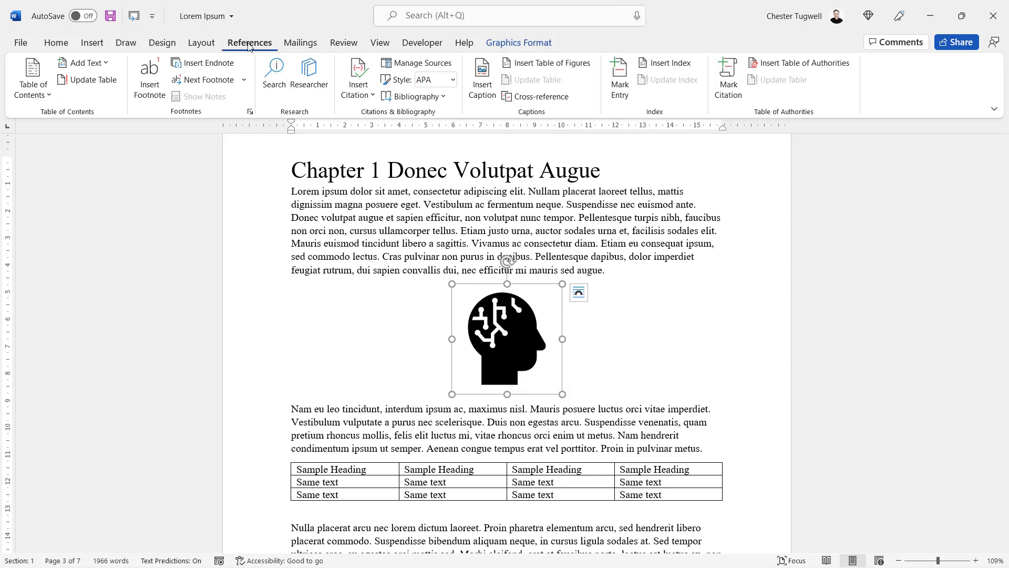
click(482, 87)
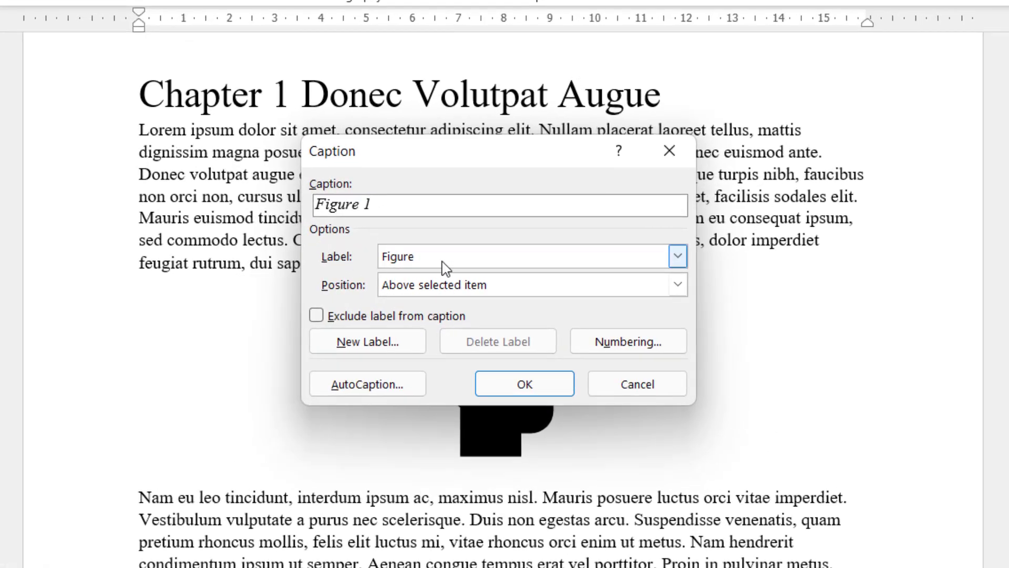
click(445, 267)
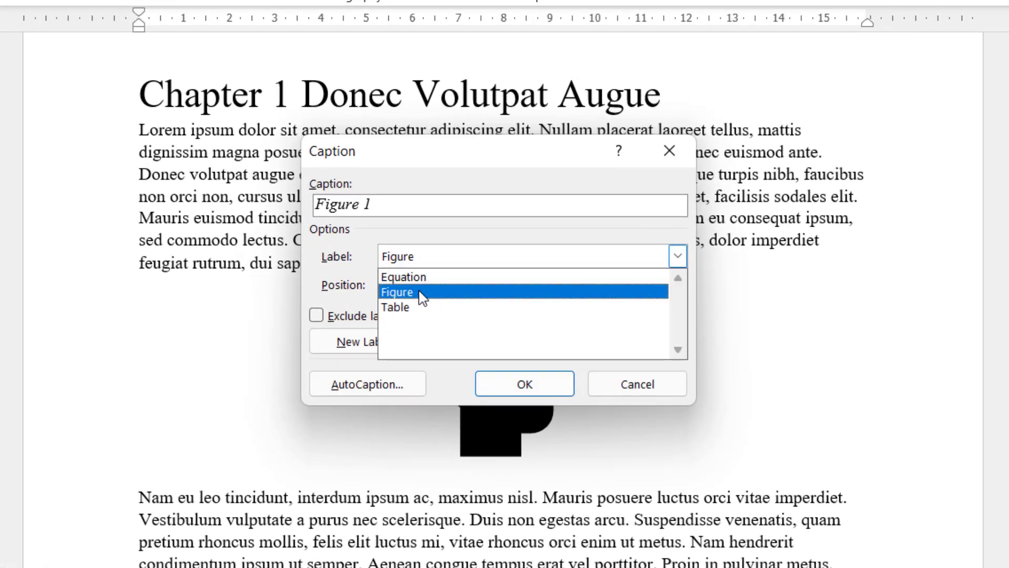
click(420, 292)
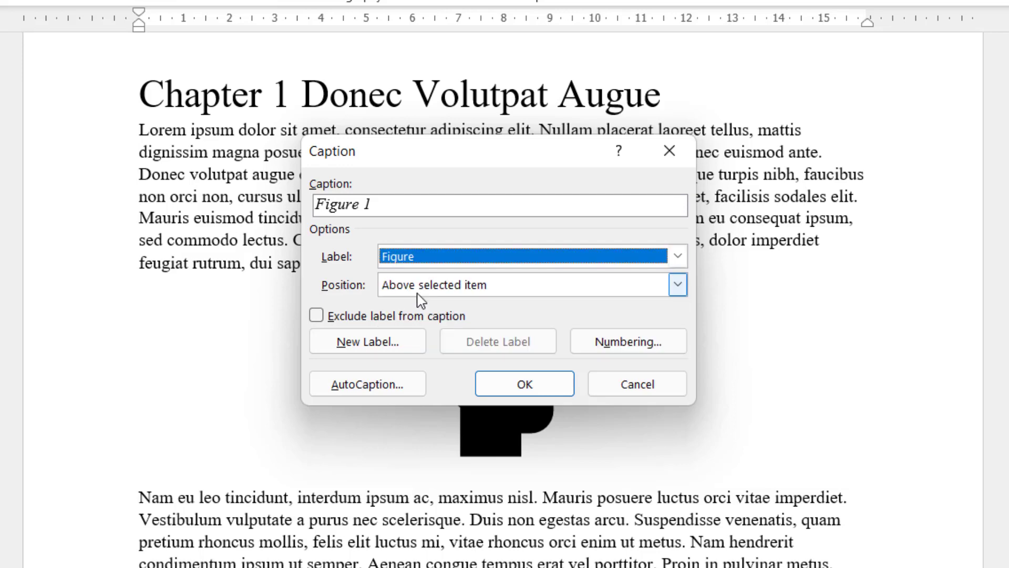
click(378, 203)
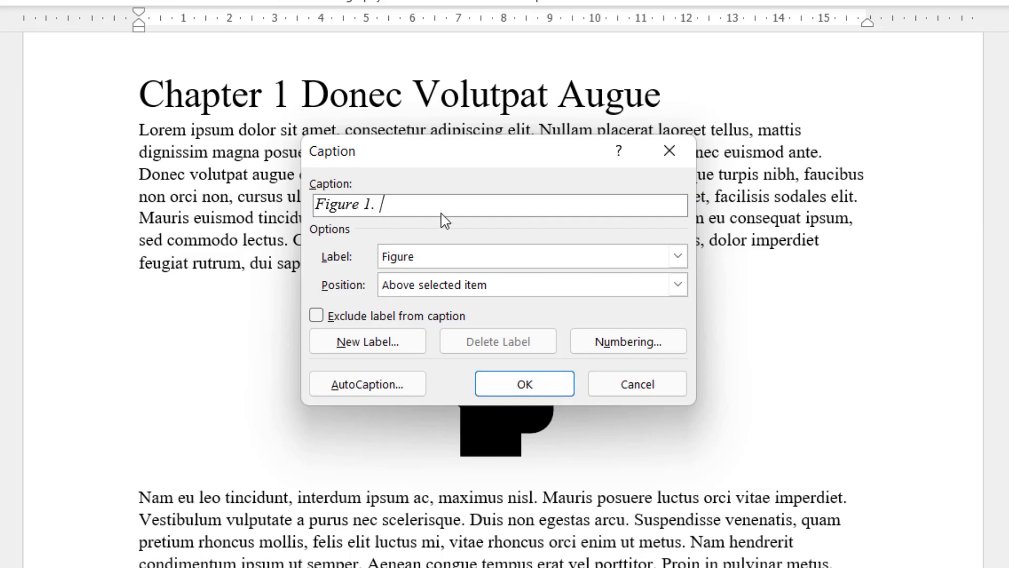
text(. Head icon)
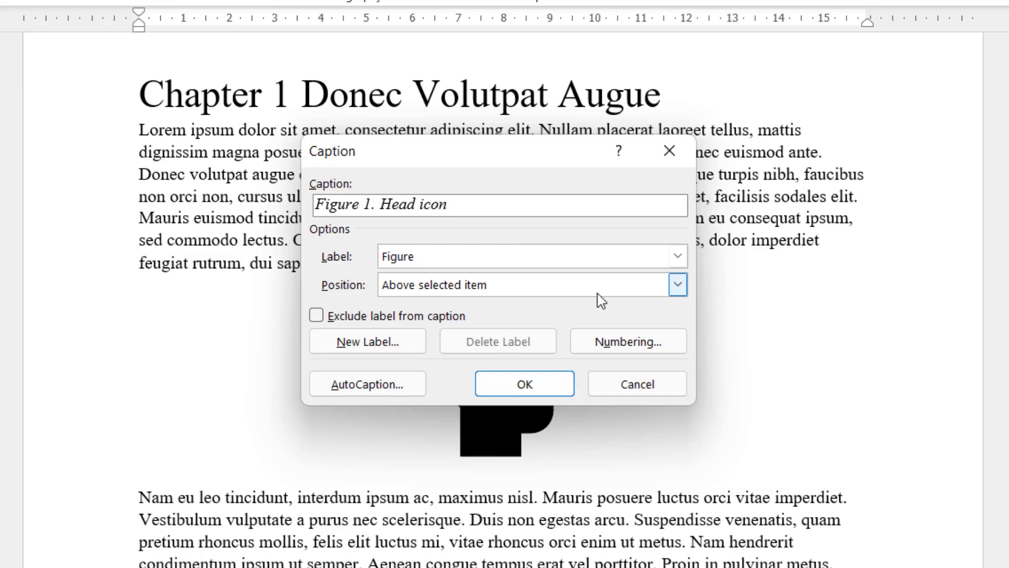
click(679, 286)
click(437, 305)
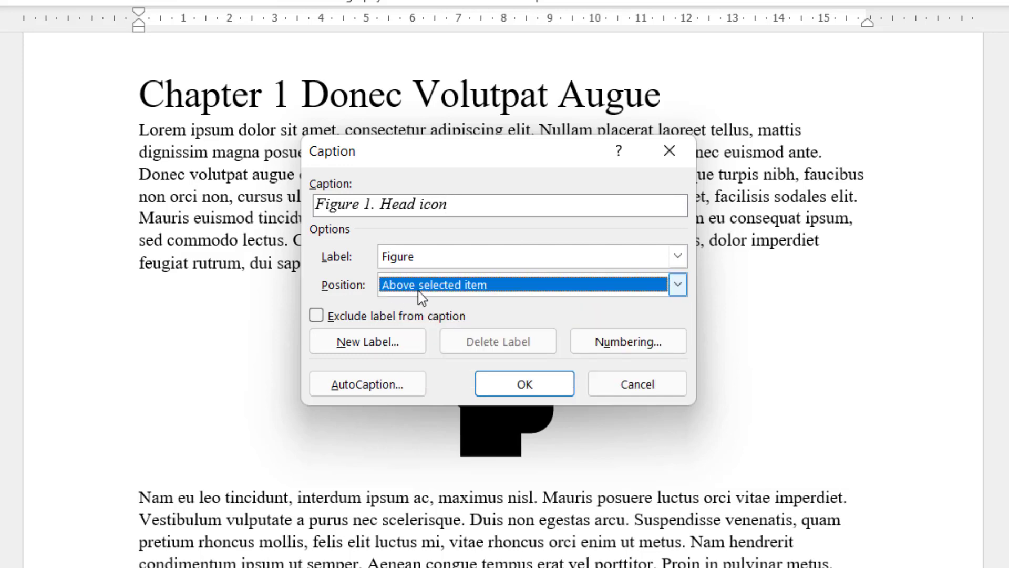
click(535, 382)
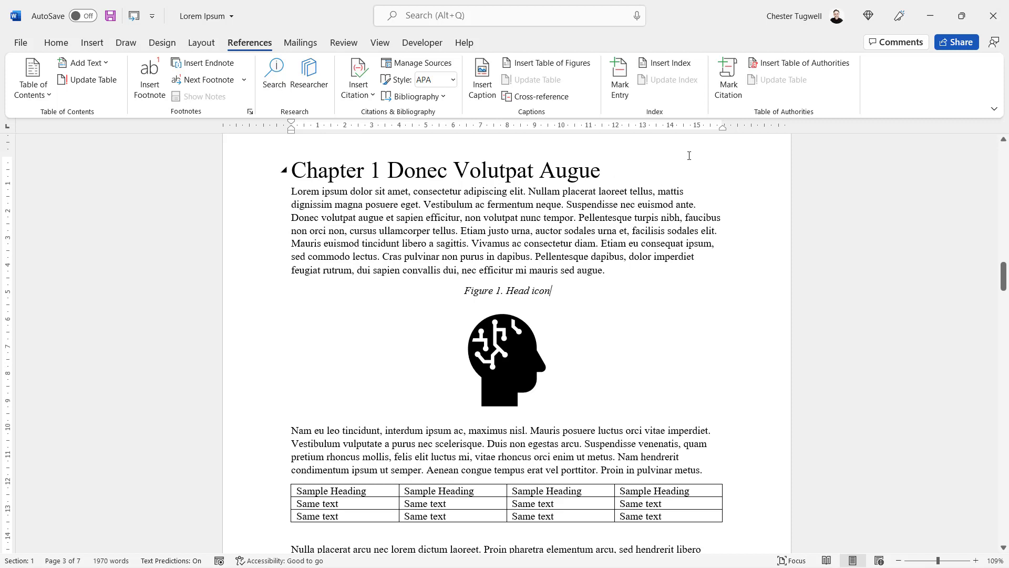
Step: Replace the head icon caption with chapter-numbered 'Figure 1-1. Head icon in chapter 1'
triple_click(475, 292)
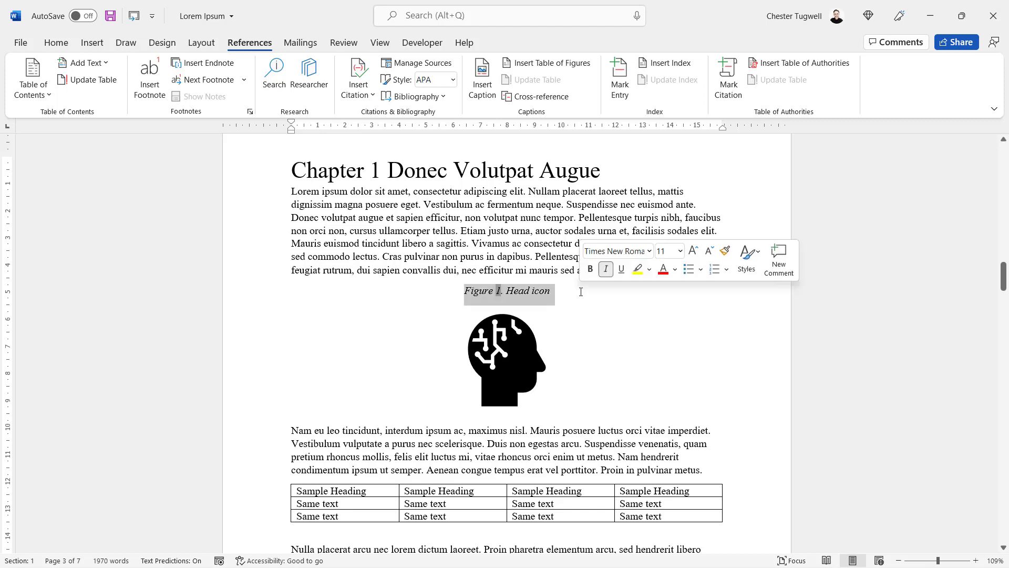
key(Delete)
click(517, 330)
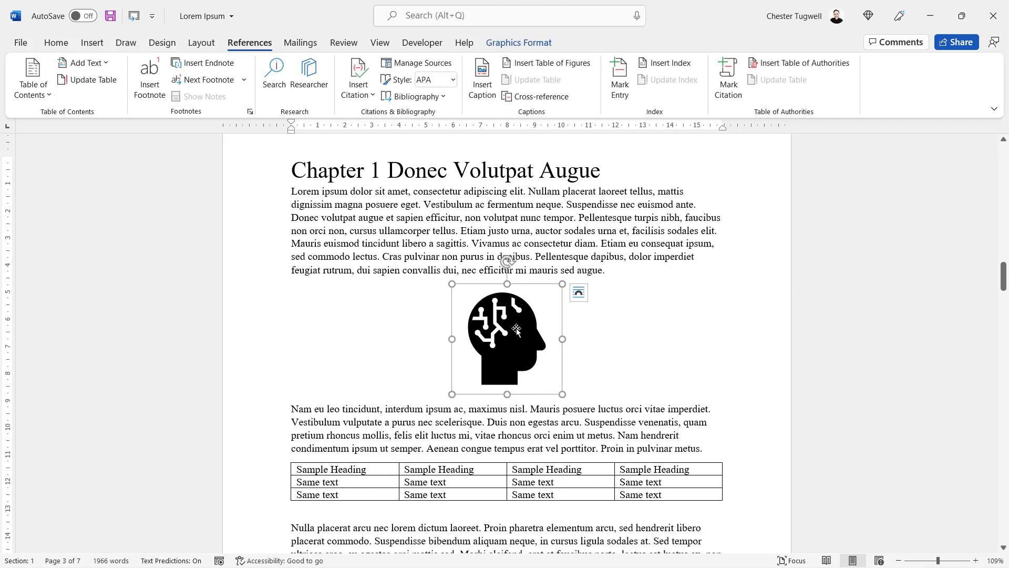
click(486, 90)
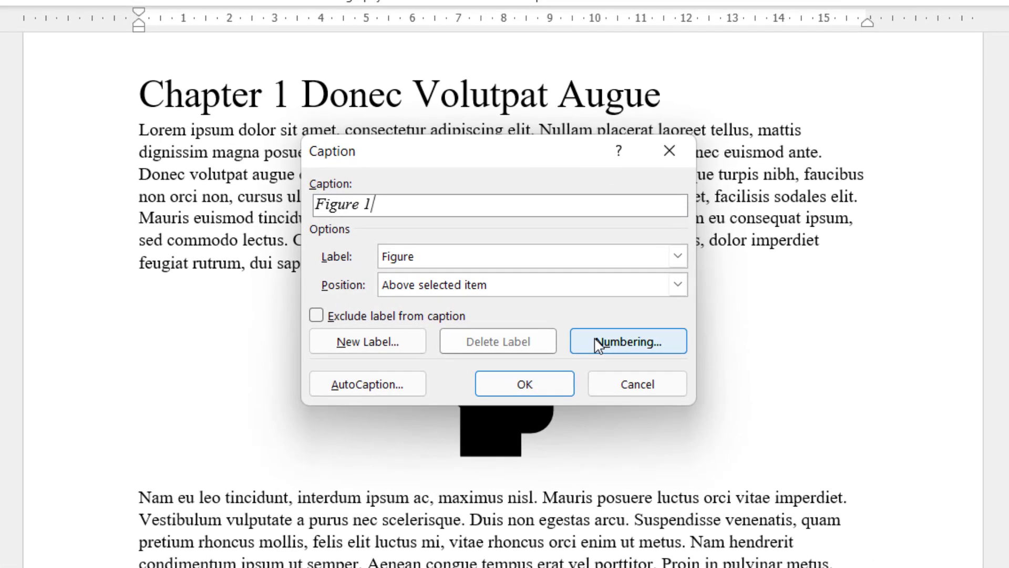
click(598, 346)
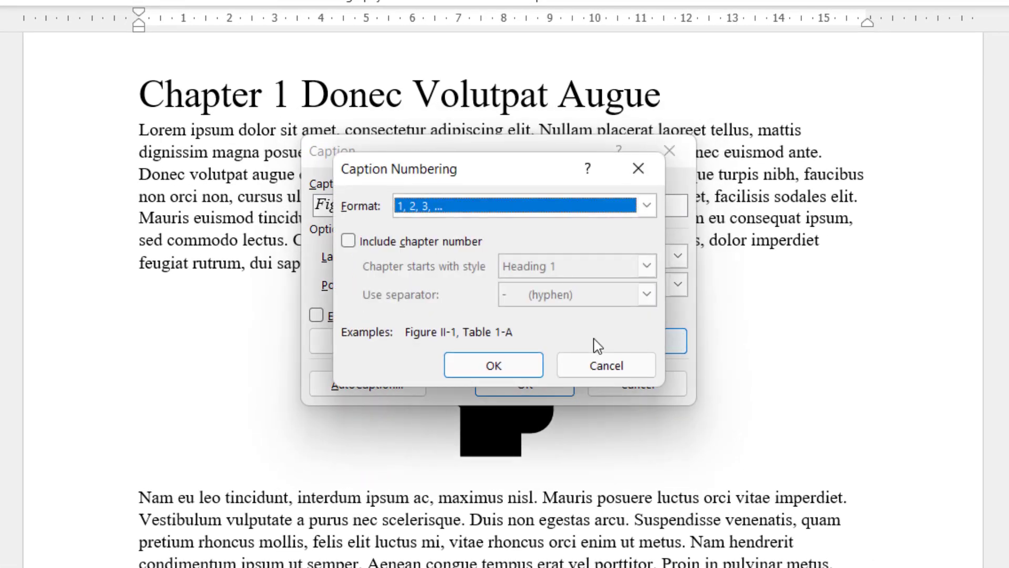
click(348, 242)
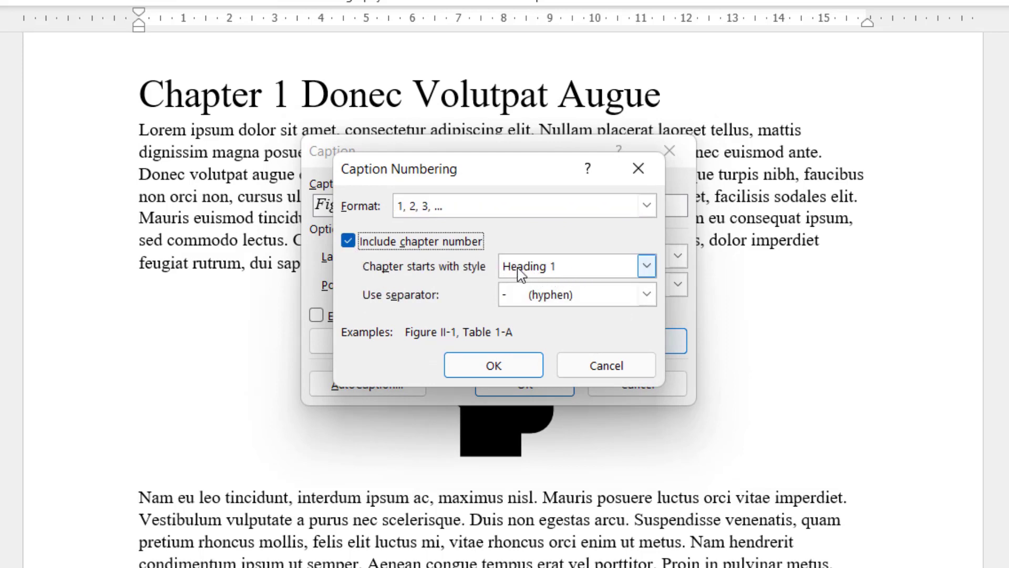
click(493, 365)
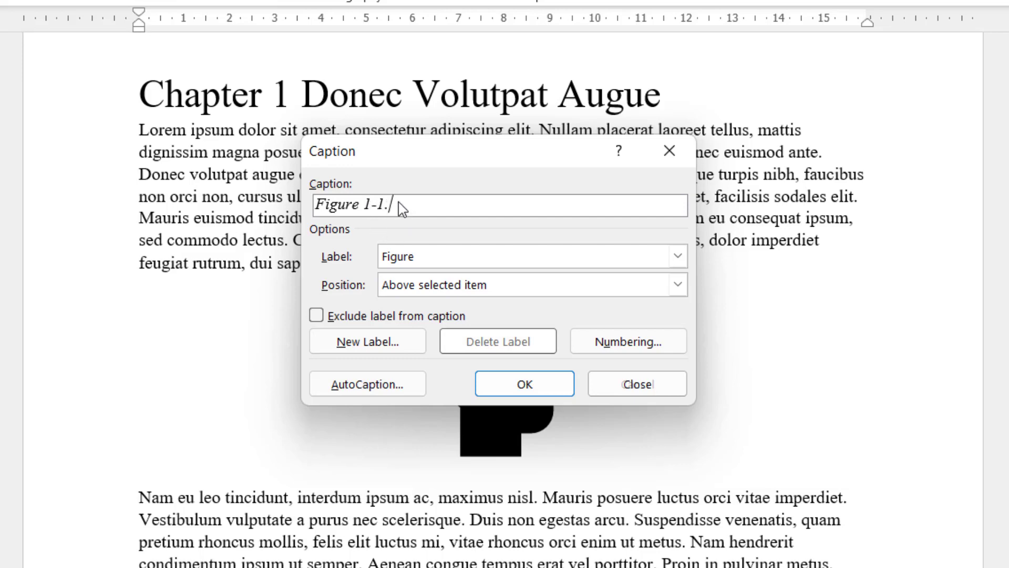
text(Head icon in chapter 1)
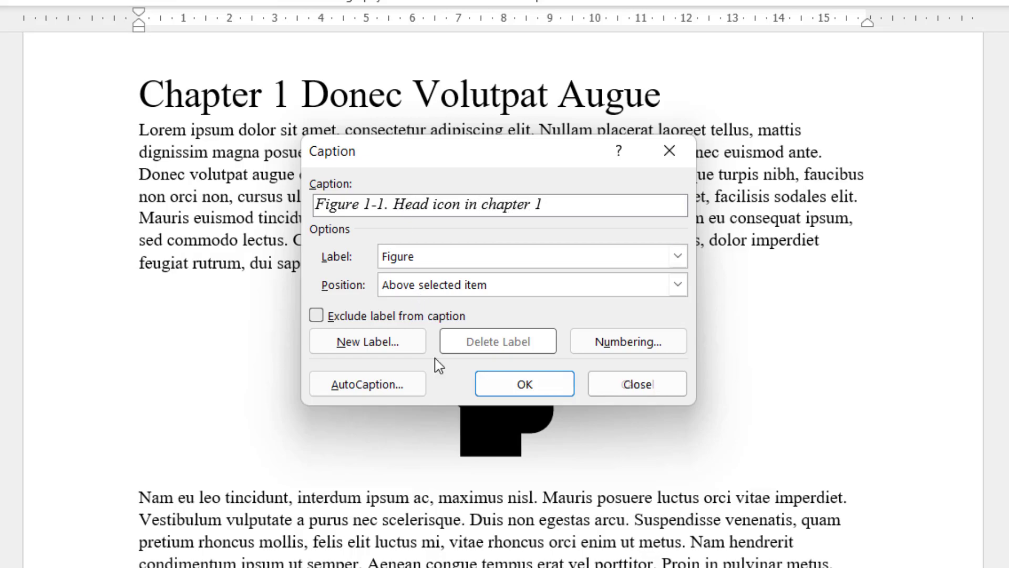
click(523, 384)
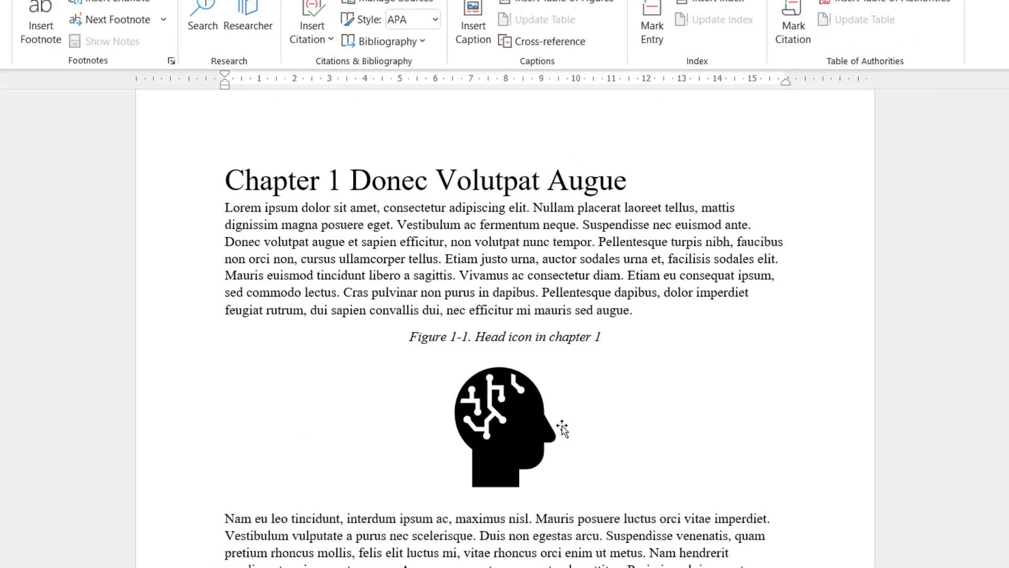
Step: Set up a Table-labelled caption with chapter numbering for the first chapter 1 table
scroll(562, 428, down, 5)
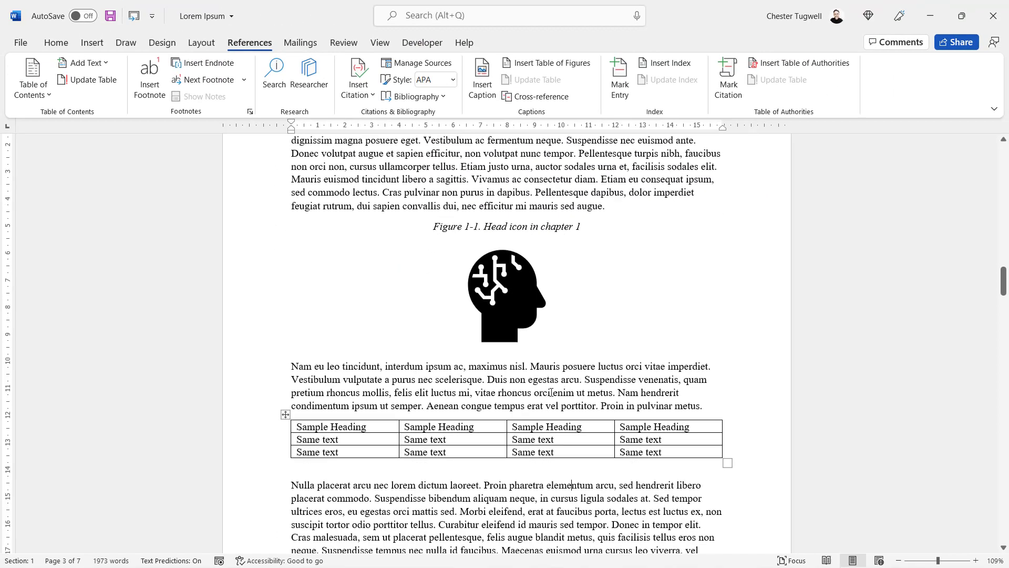
click(322, 363)
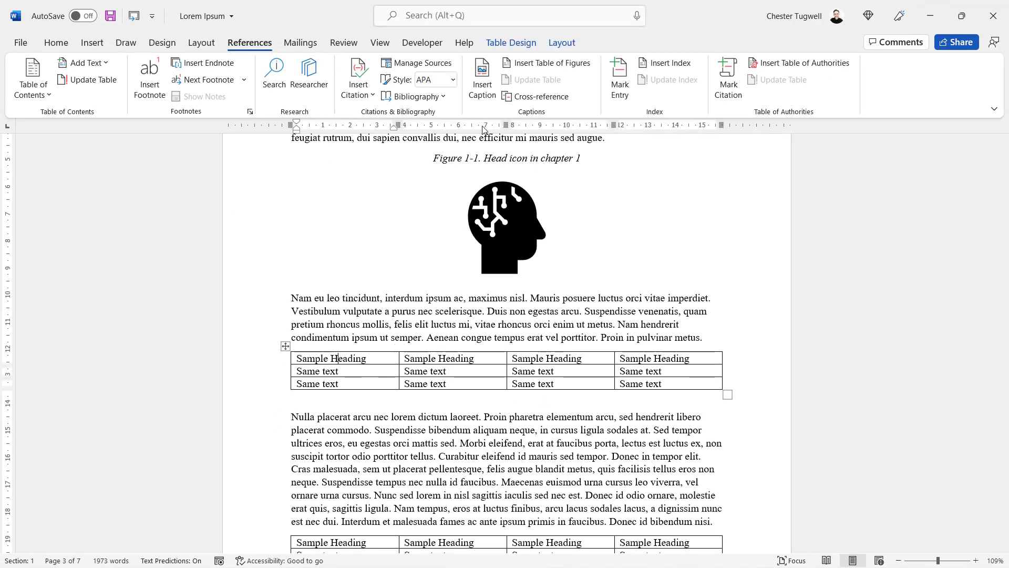
click(493, 93)
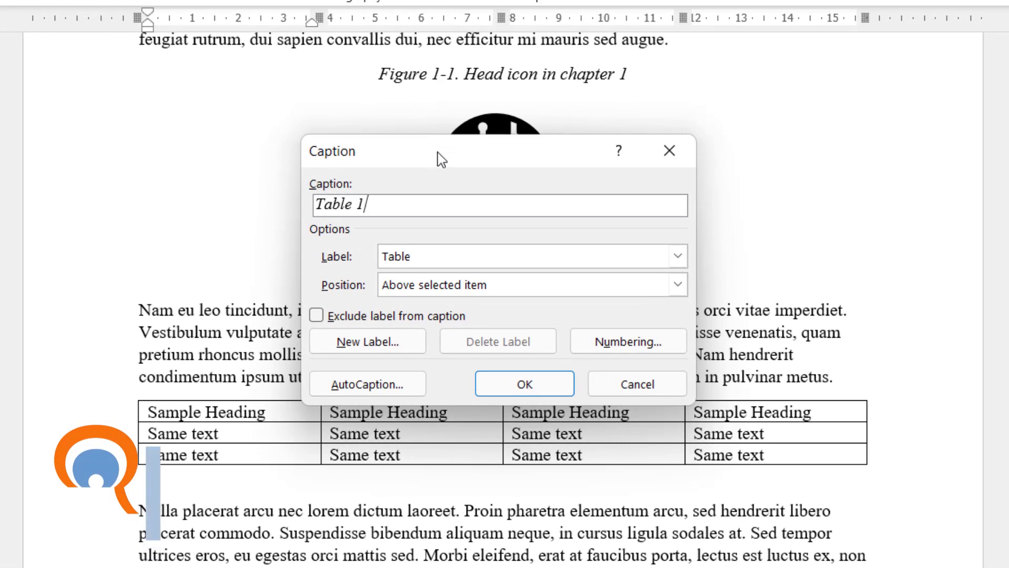
click(678, 256)
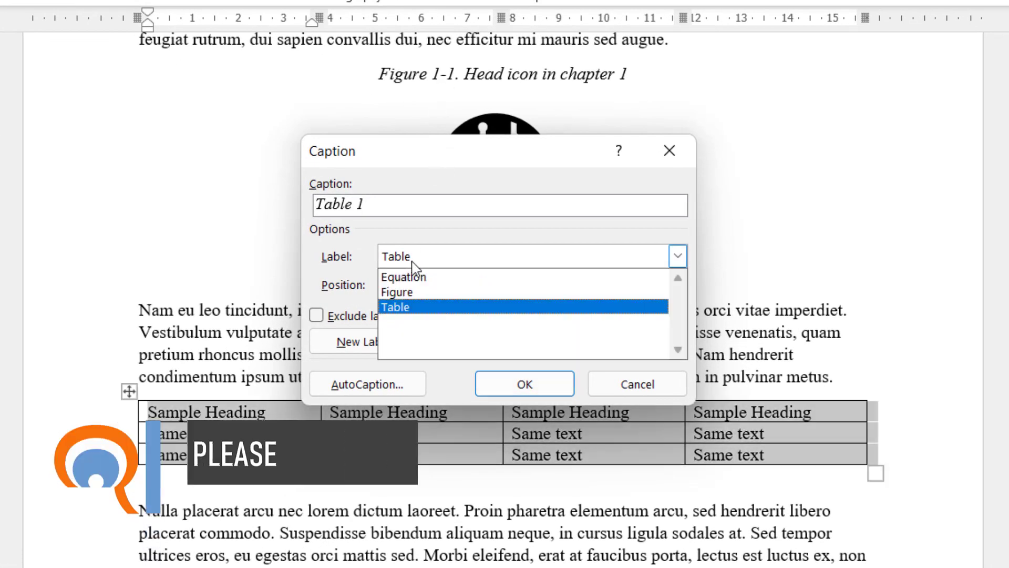
click(404, 308)
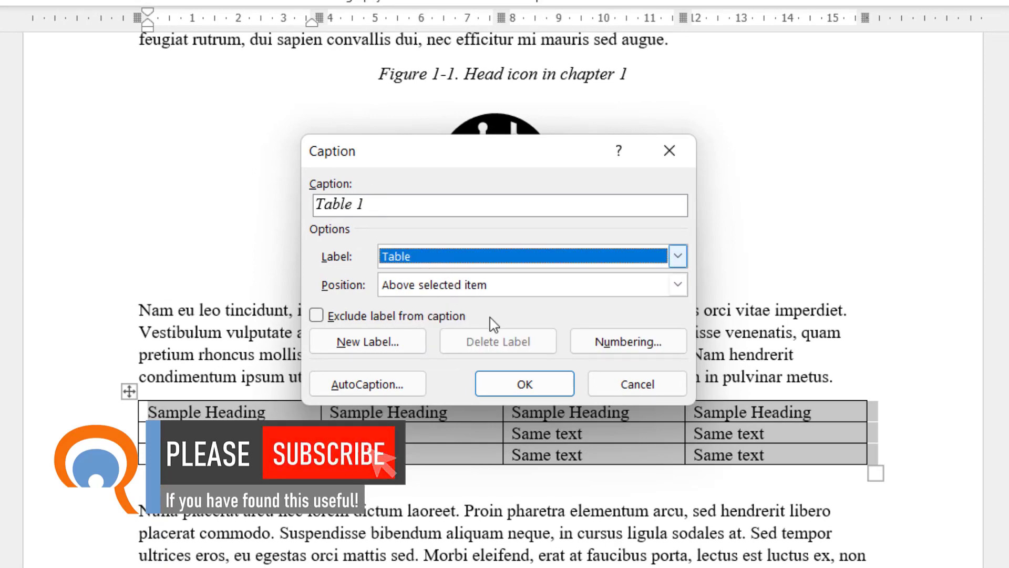
click(616, 350)
click(348, 241)
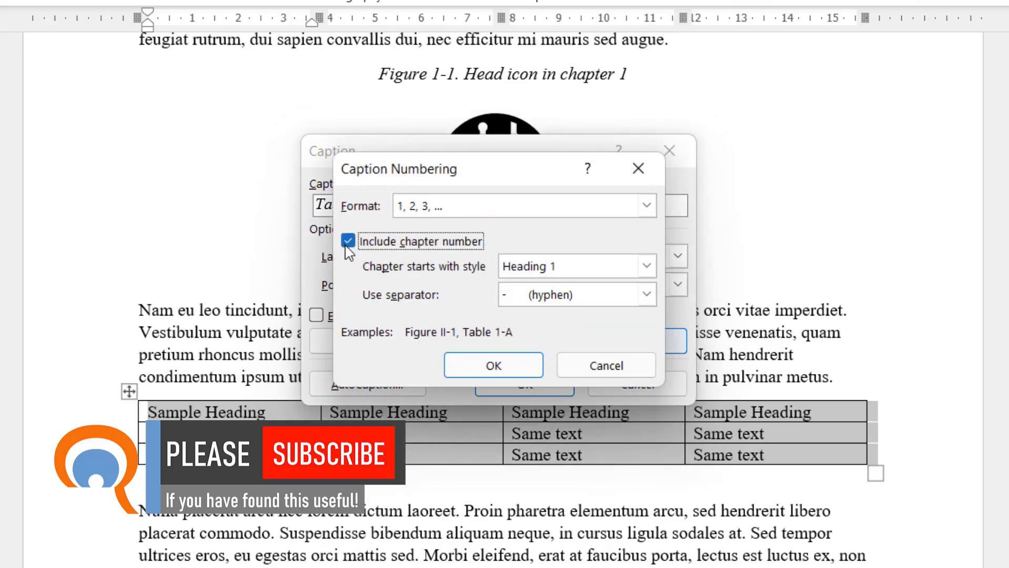
click(480, 367)
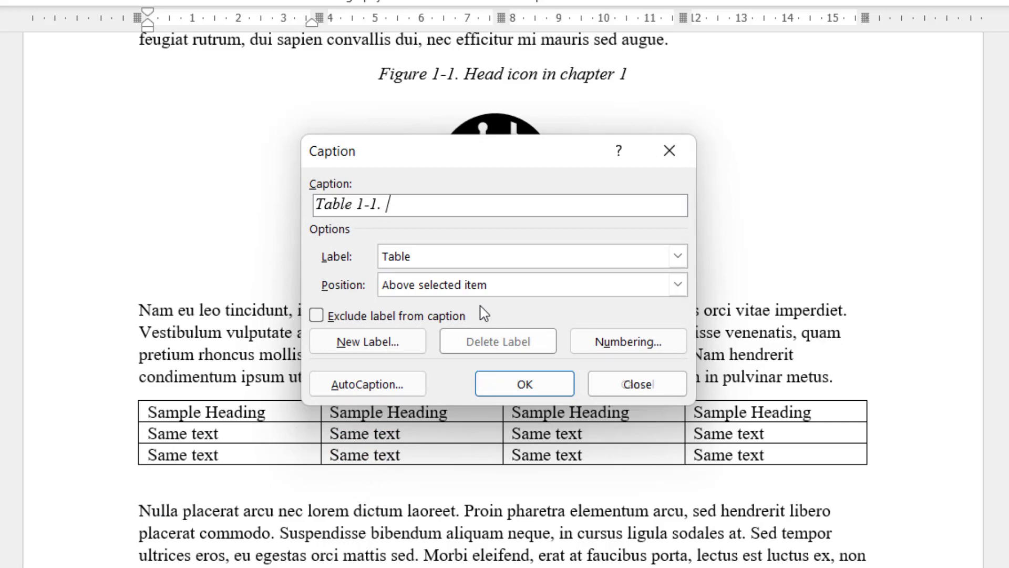
Step: Finish the caption as 'Table 1-1. Table in chapter 1' and insert it above the table
text(. Table in chapet)
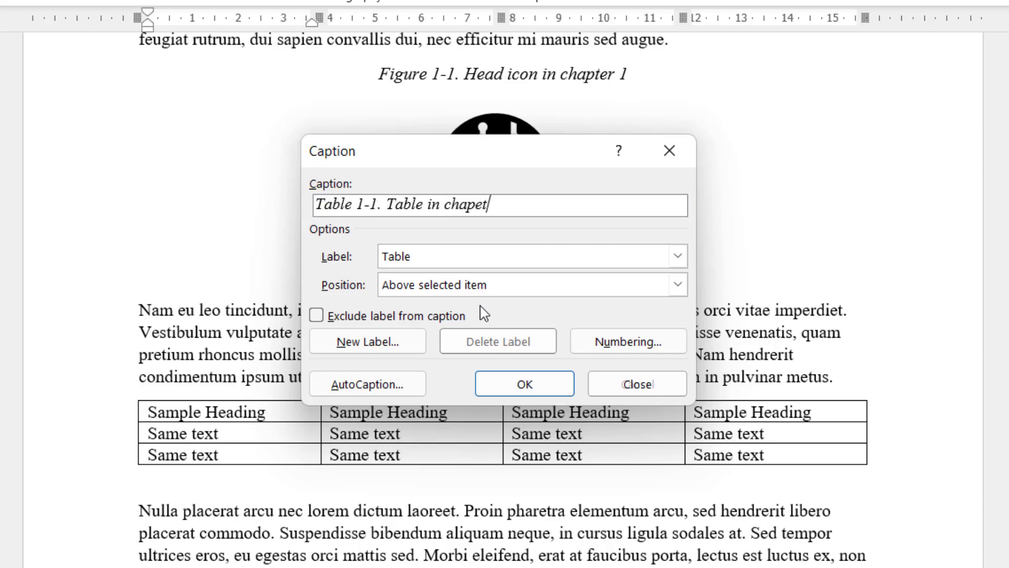
key(BackSpace)
key(BackSpace)
text(ter 1)
click(525, 383)
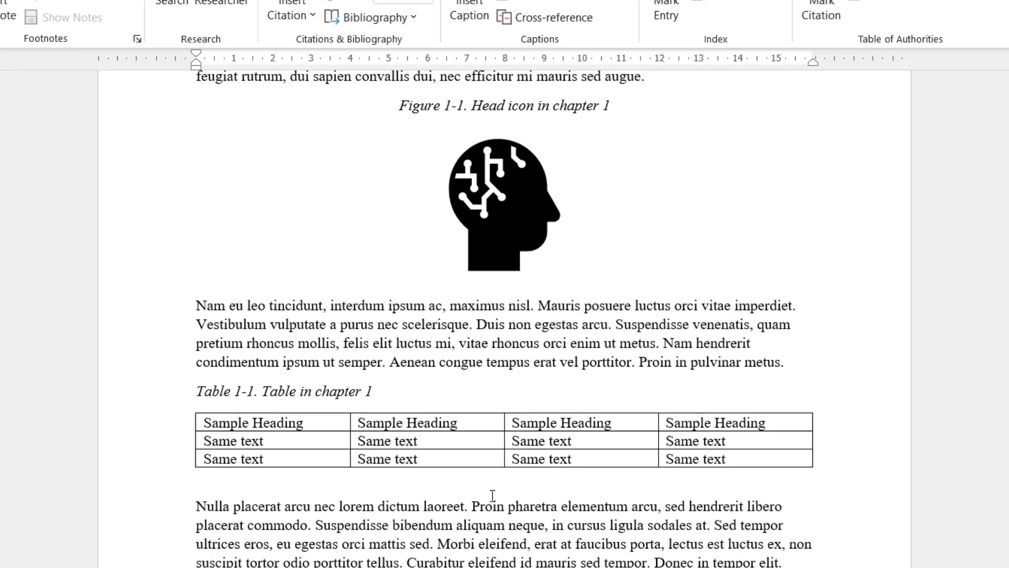
scroll(189, 339, down, 3)
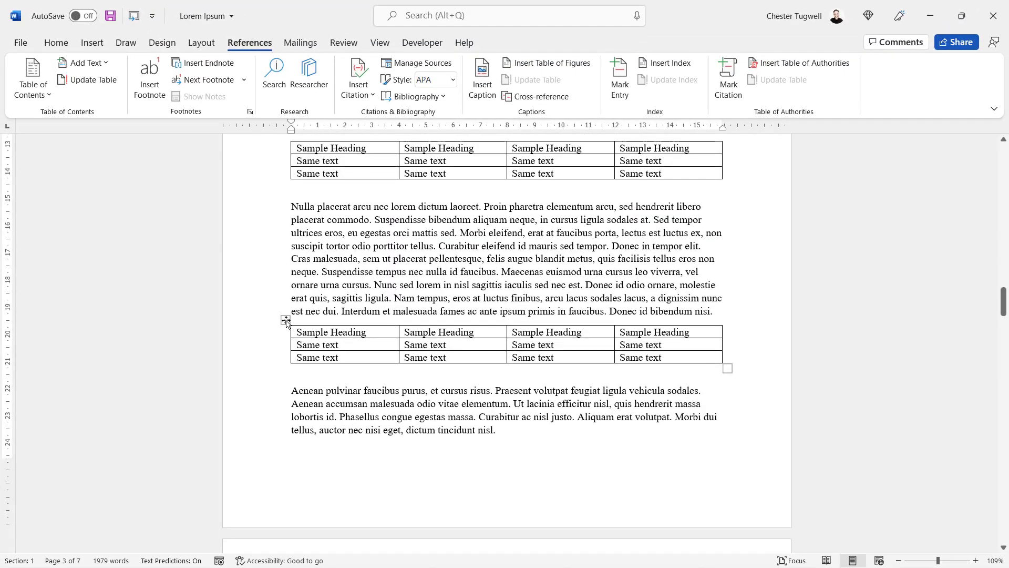
Step: Caption the second chapter 1 table 'Table 1-2. Table in chapter 1'
click(285, 320)
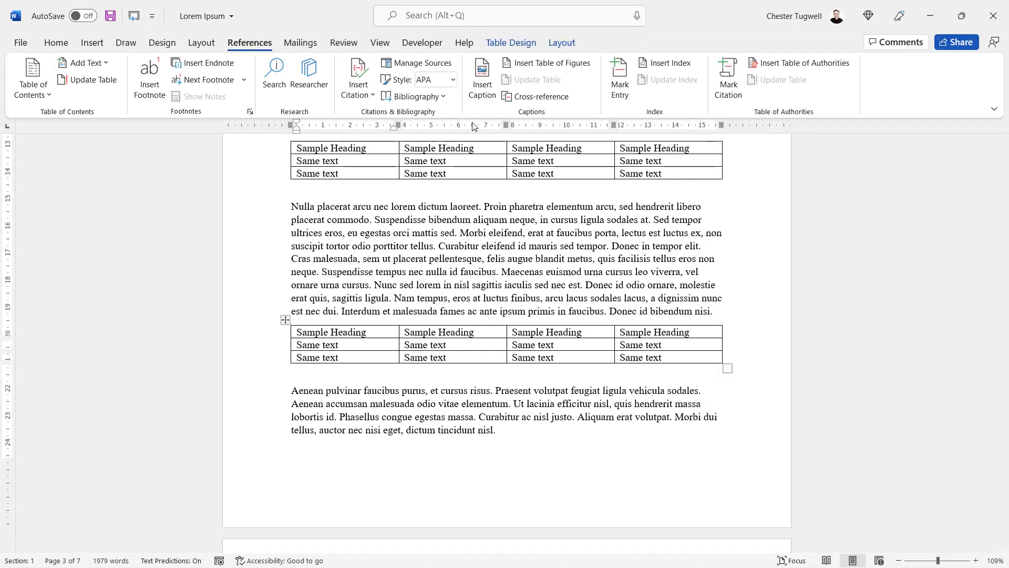
click(482, 97)
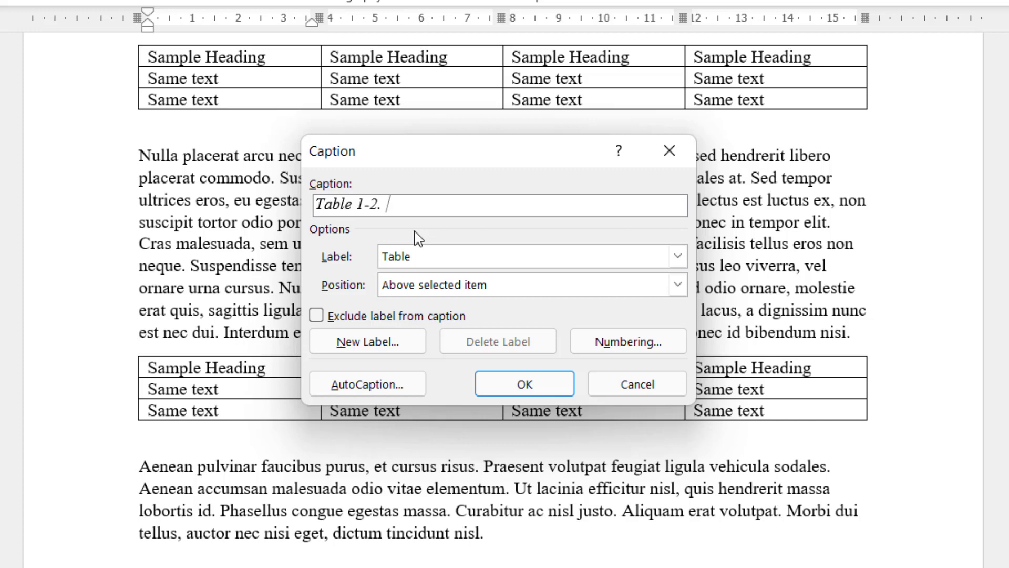
text(. Table in chapter 1)
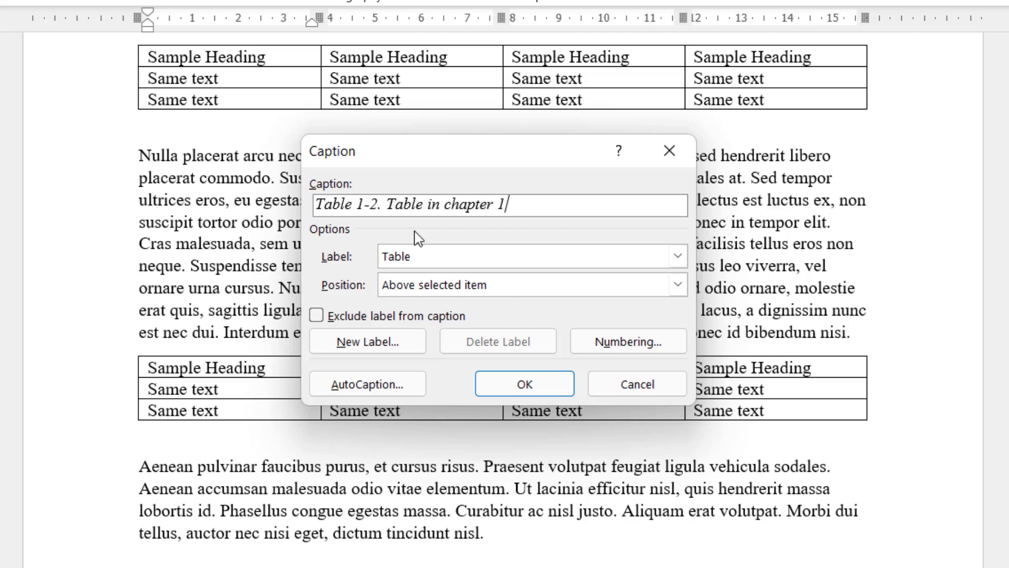
click(524, 384)
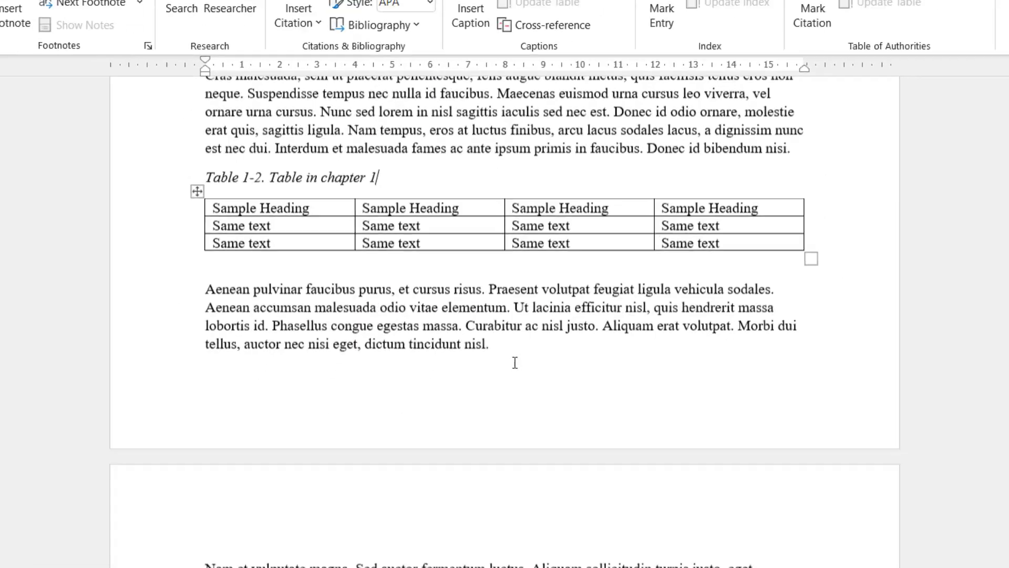
scroll(515, 341, down, 15)
Step: Start a Figure caption for the chart image, typing '. Chart image in chapter 2'
scroll(452, 259, down, 10)
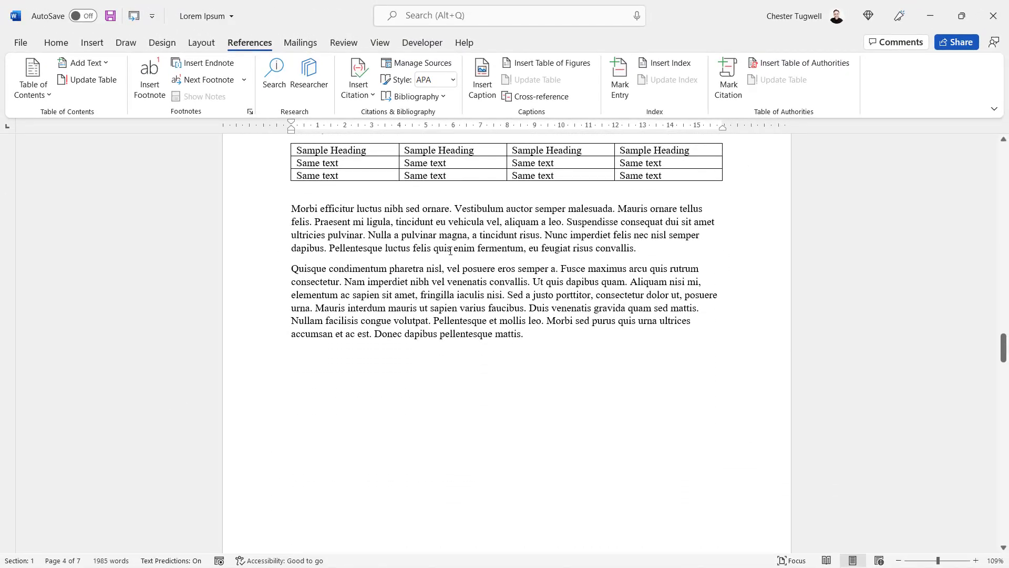
scroll(452, 259, down, 5)
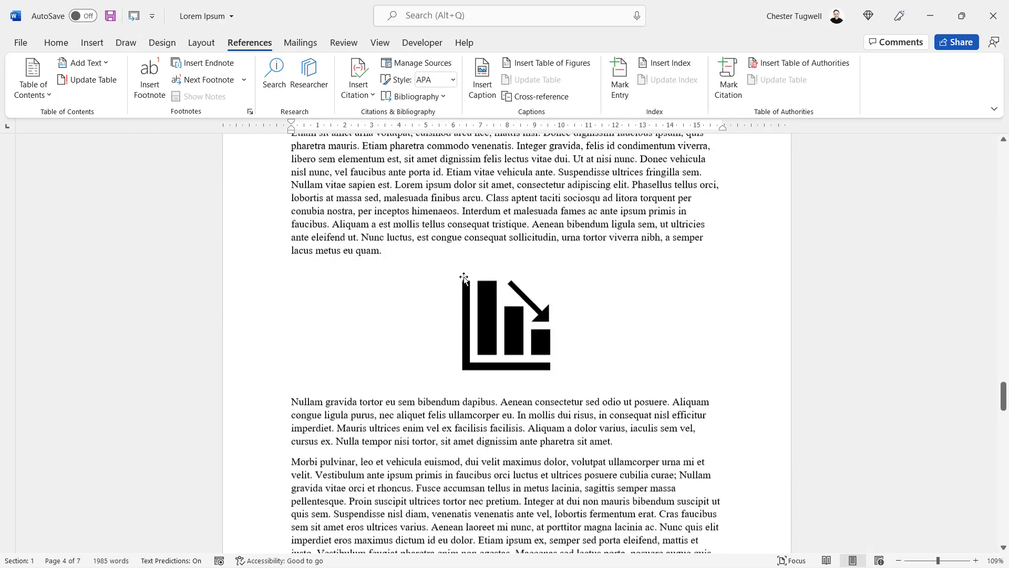
click(489, 257)
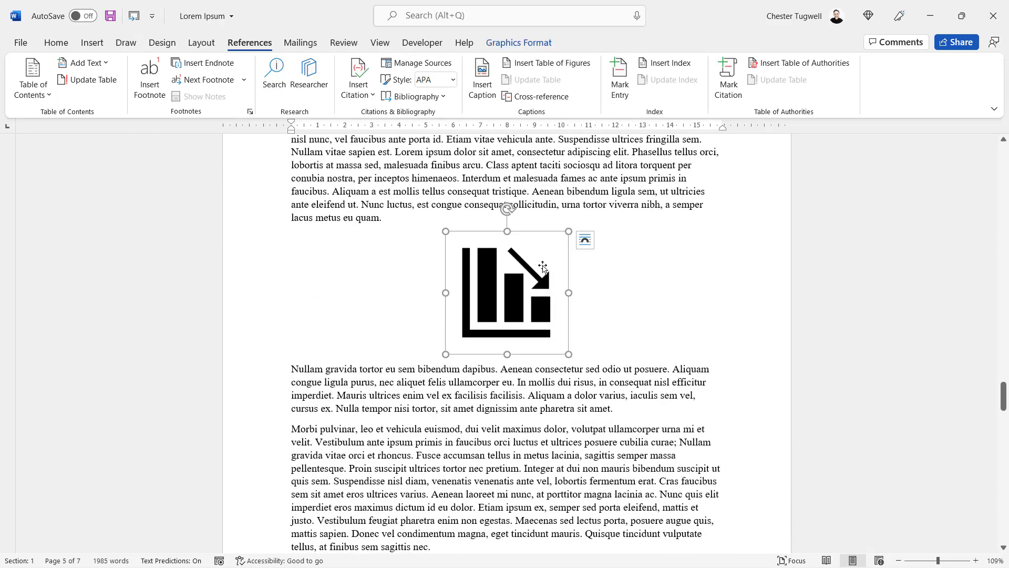
click(484, 87)
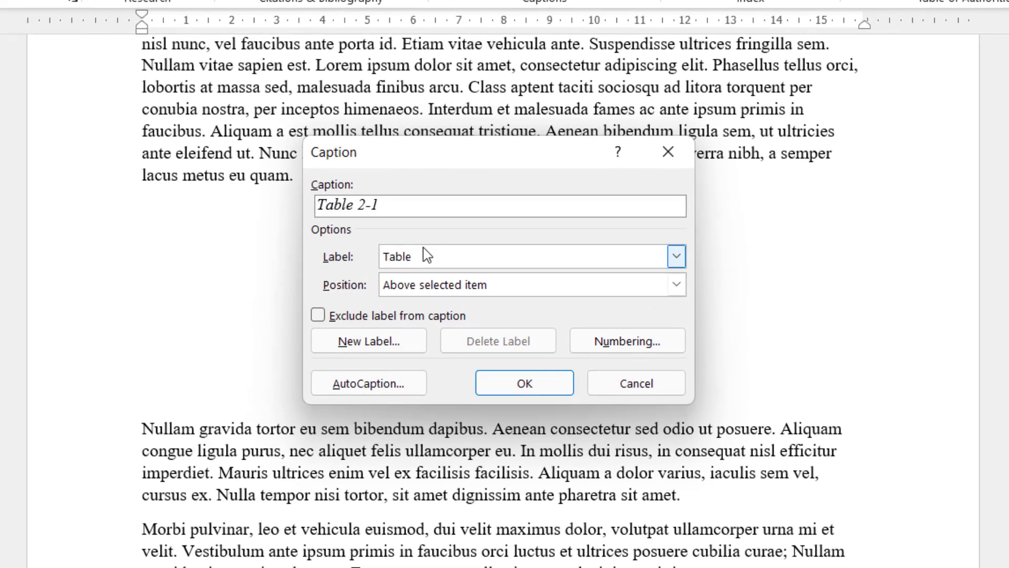
click(459, 265)
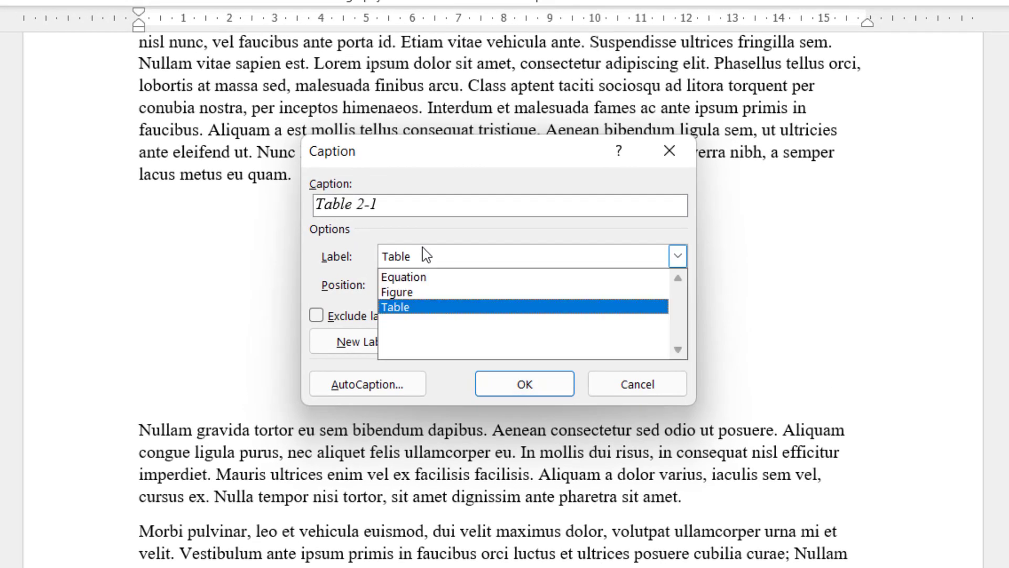
click(420, 292)
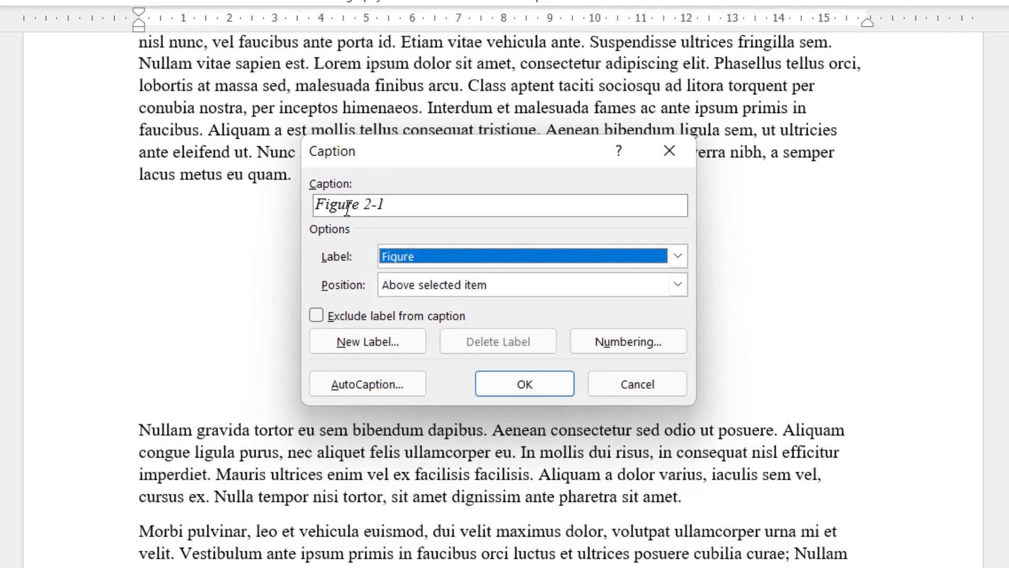
click(391, 203)
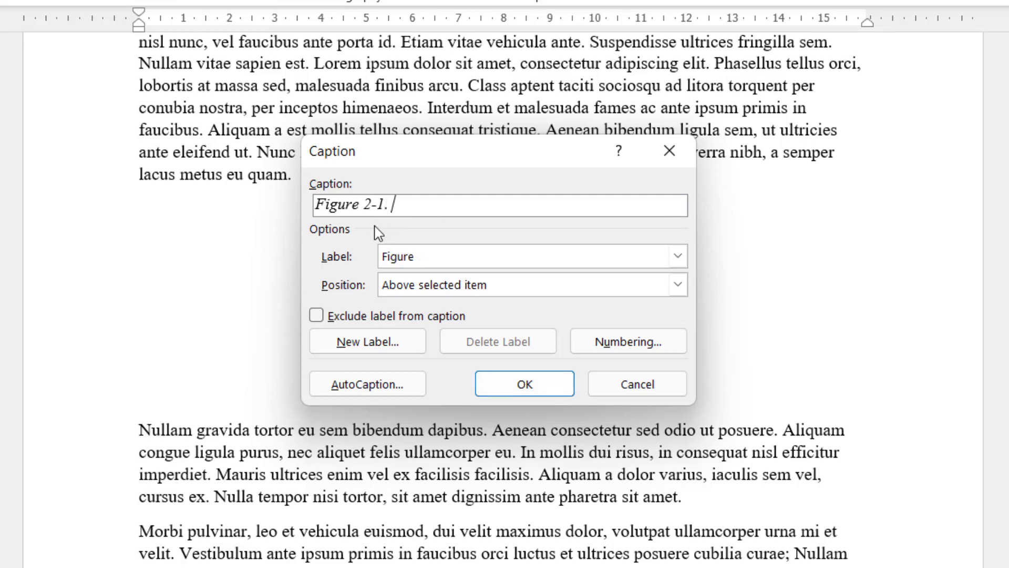
text(. Chart image in)
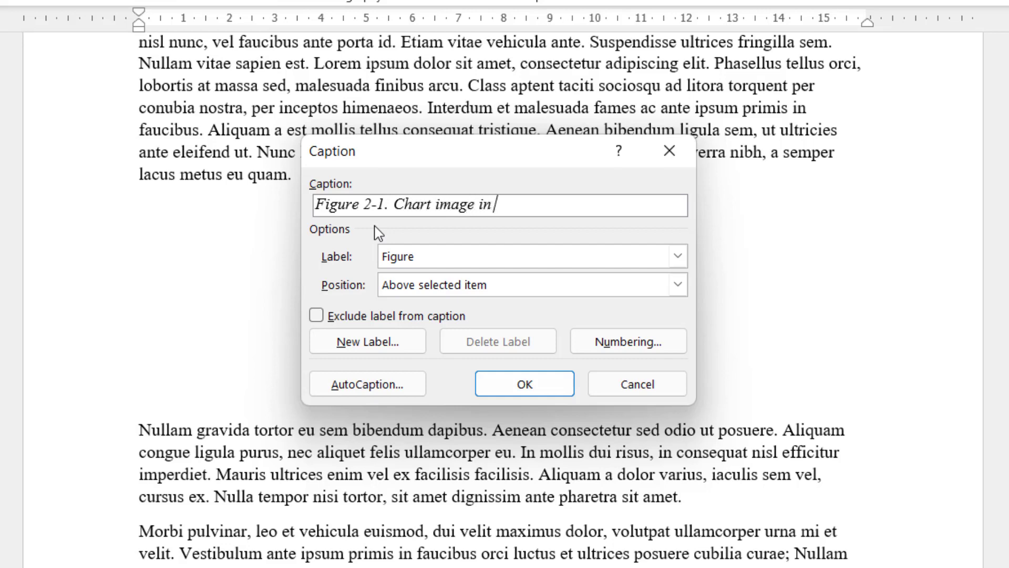
text( chapter 2)
Step: Insert the 'Figure 2-1. Chart image in chapter 2' caption above the chart
click(541, 387)
scroll(585, 406, down, 4)
scroll(583, 406, down, 3)
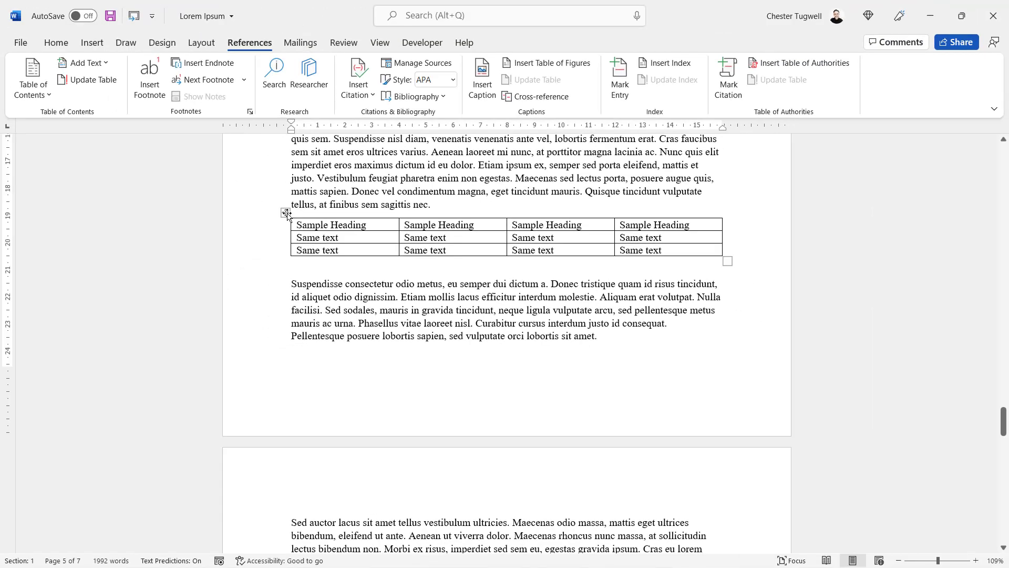
Step: Caption the chapter 2 table 'Table 2-1. Table in chapter 2' using the Table label
click(285, 213)
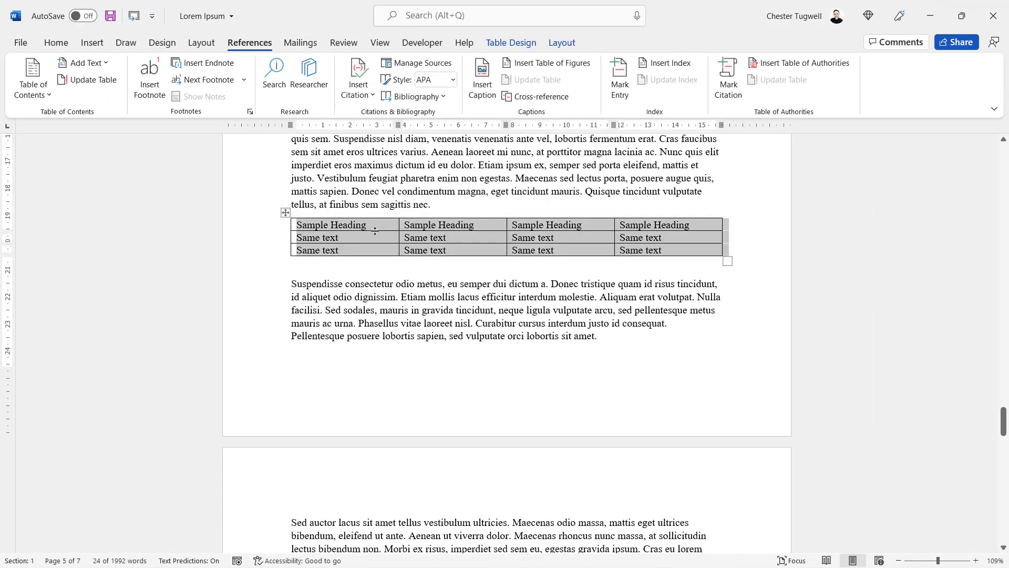
click(482, 84)
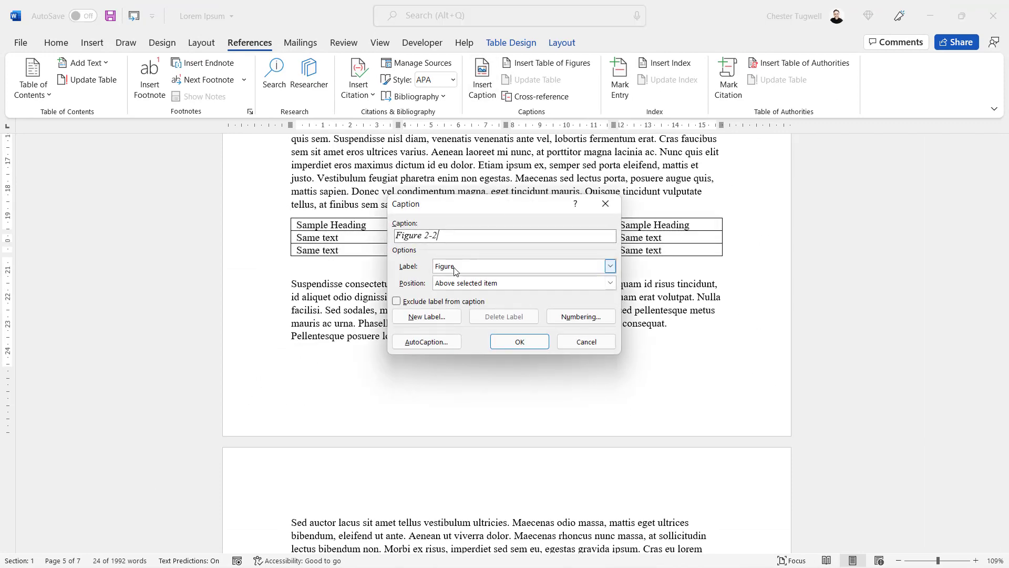
click(454, 269)
click(437, 298)
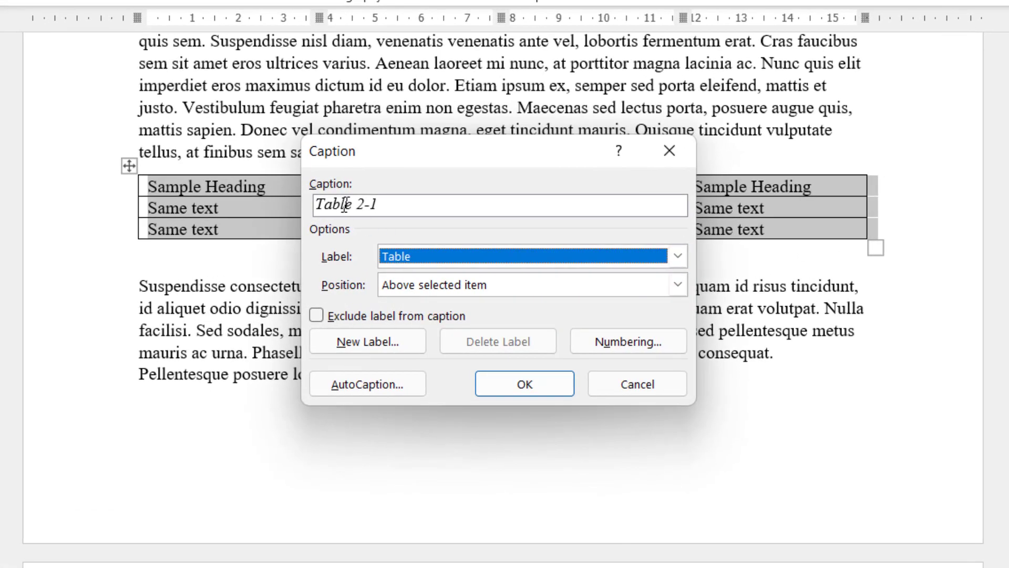
click(386, 197)
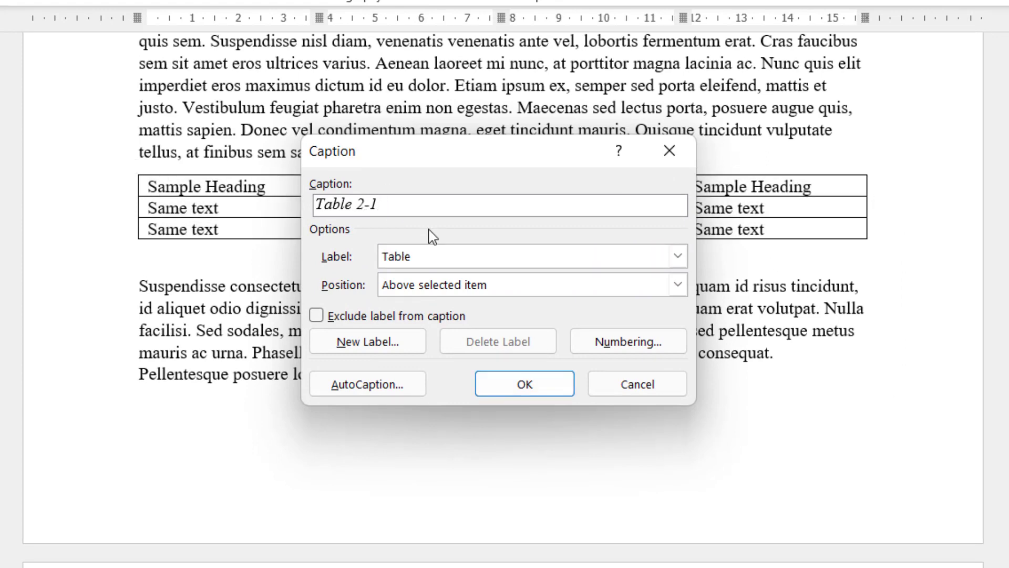
text(. Table in cha)
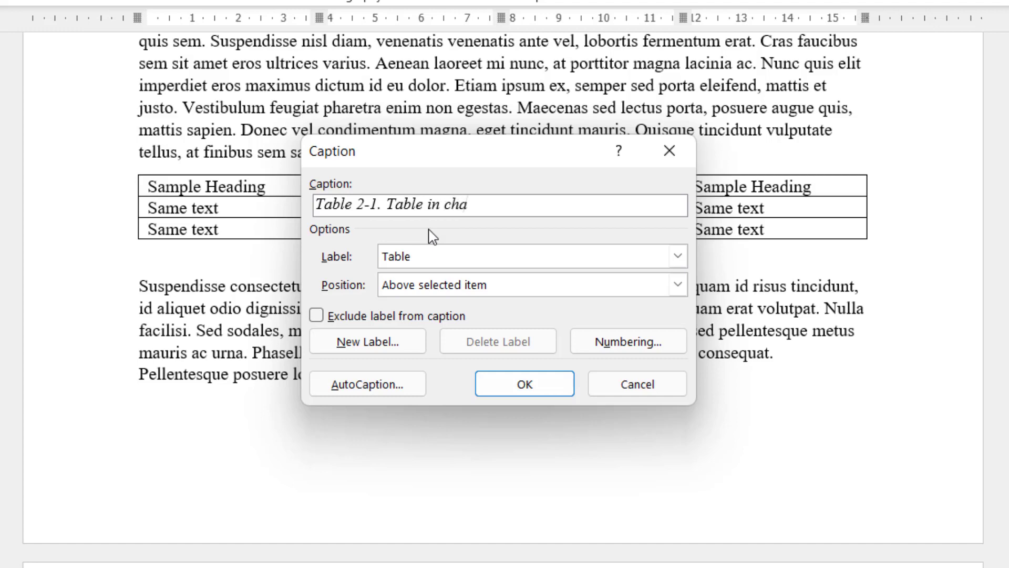
text(pter 2)
click(526, 384)
Step: Add an empty paragraph between the head icon and the 'Nam eu leo' paragraph
scroll(333, 264, up, 3)
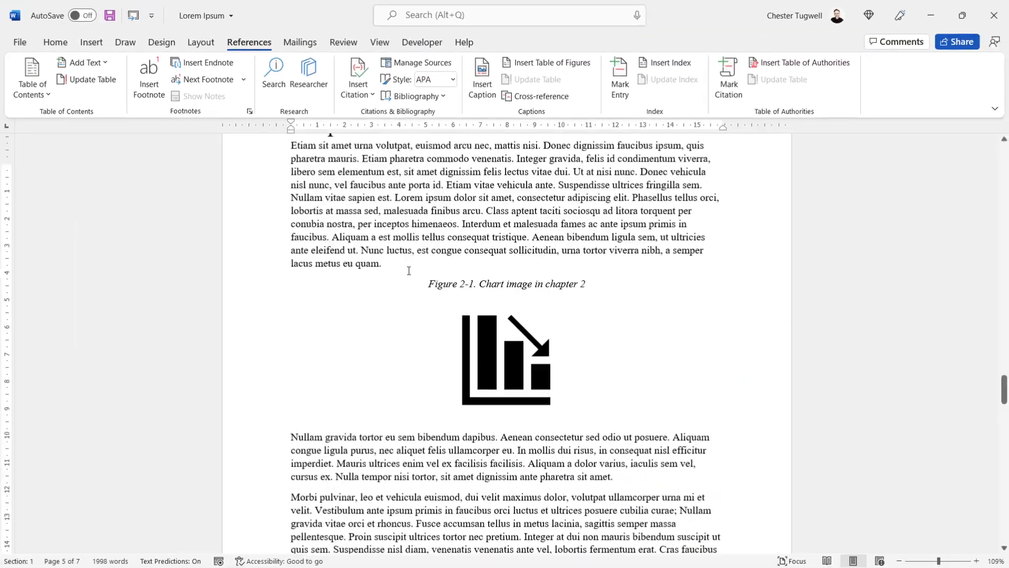
scroll(407, 268, up, 3)
scroll(409, 270, down, 15)
scroll(409, 270, up, 4)
scroll(409, 271, up, 15)
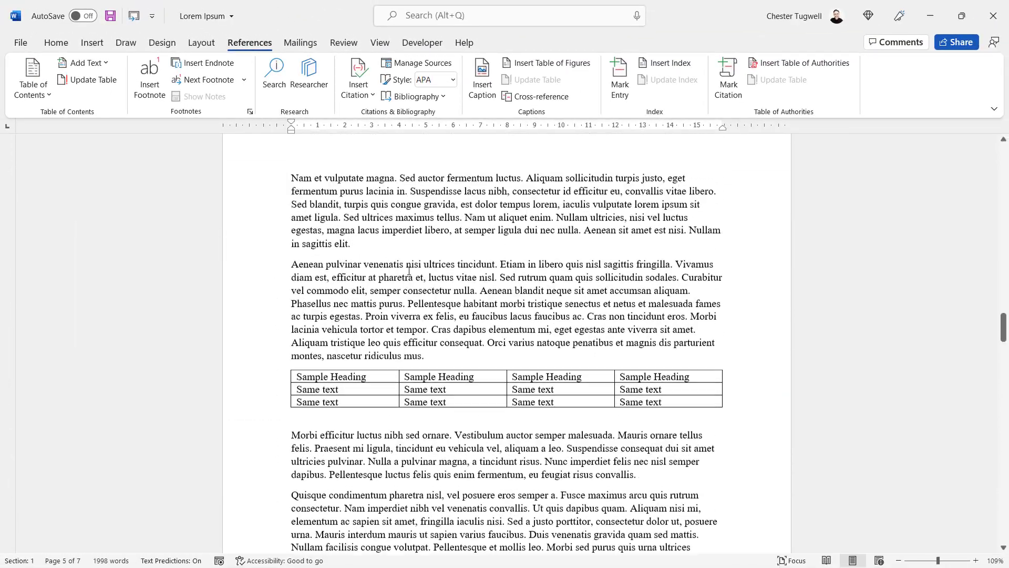
scroll(409, 271, up, 3)
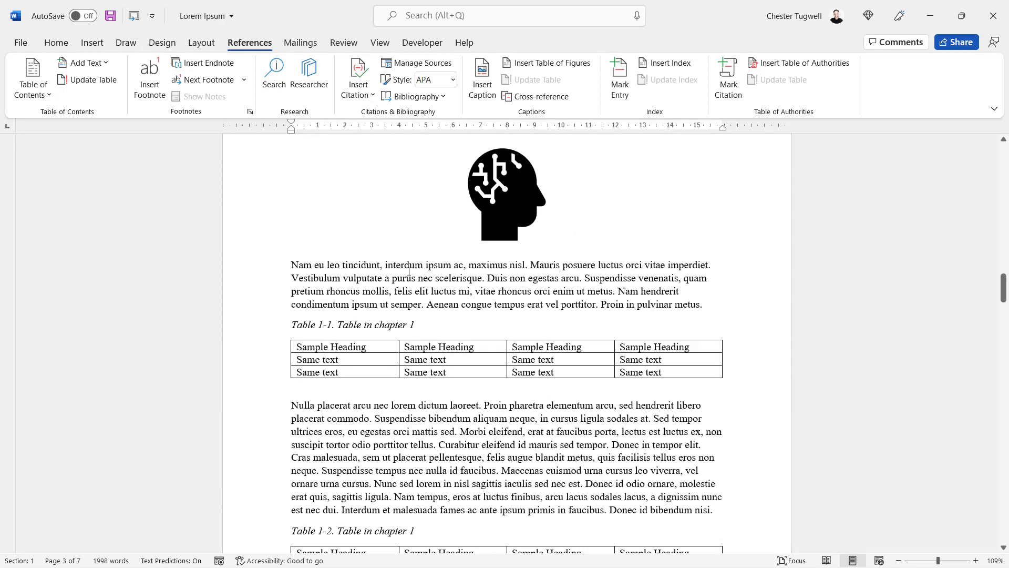
scroll(441, 318, down, 2)
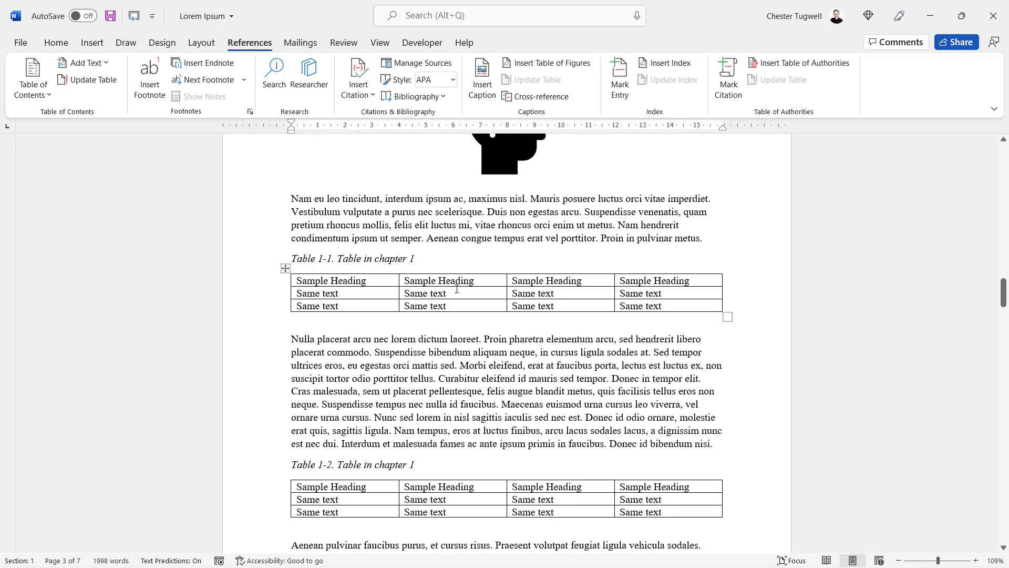
scroll(456, 289, up, 3)
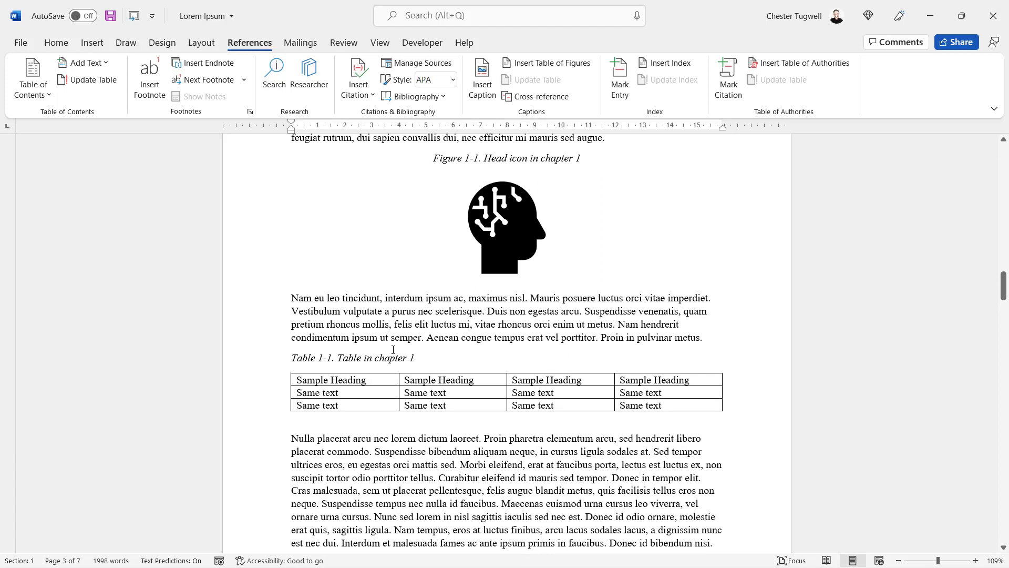
click(292, 299)
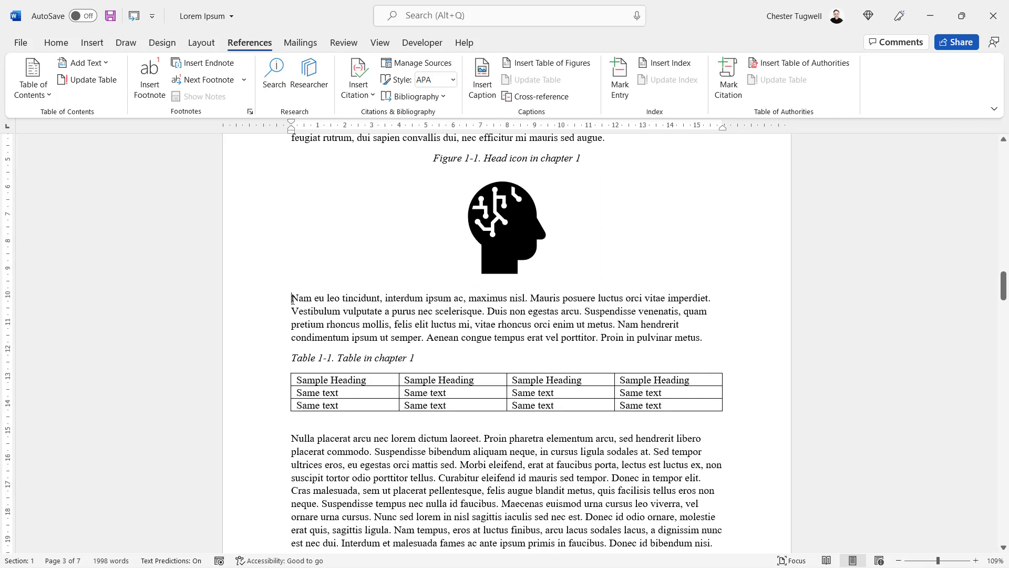
key(Return)
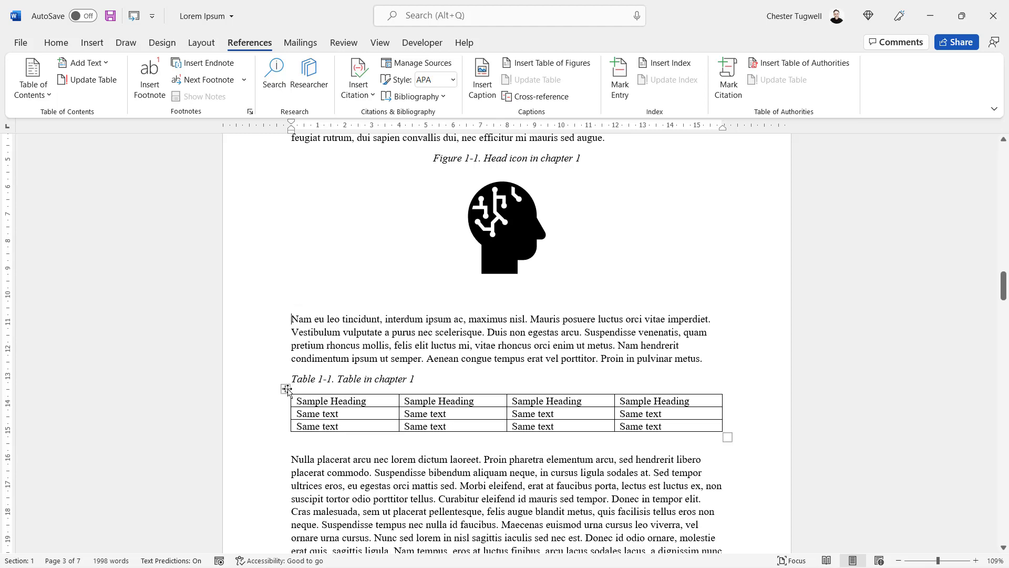
Step: Copy Table 1-1 and paste it into the new empty paragraph
click(287, 389)
key(ctrl+c)
click(325, 297)
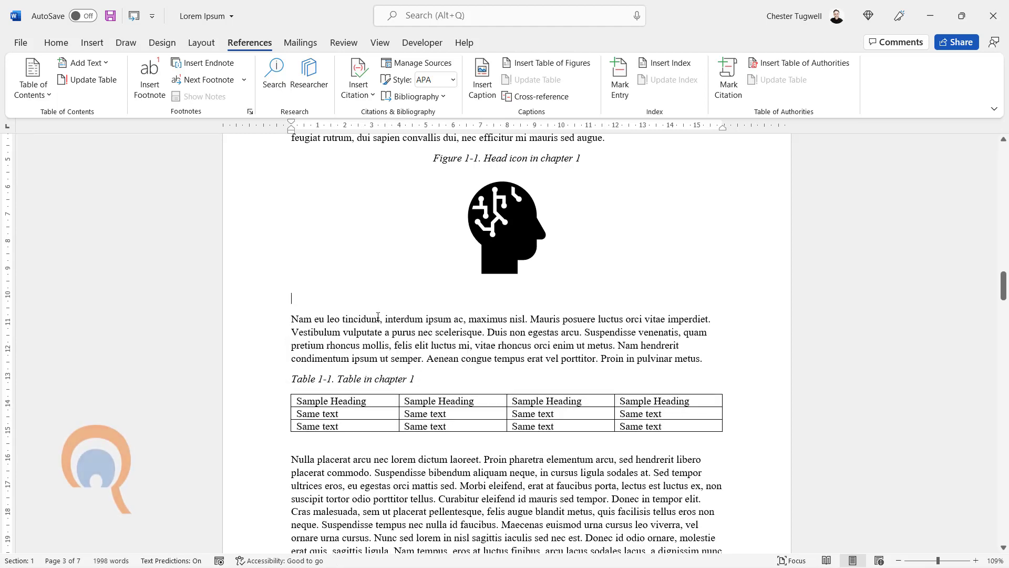
key(ctrl+v)
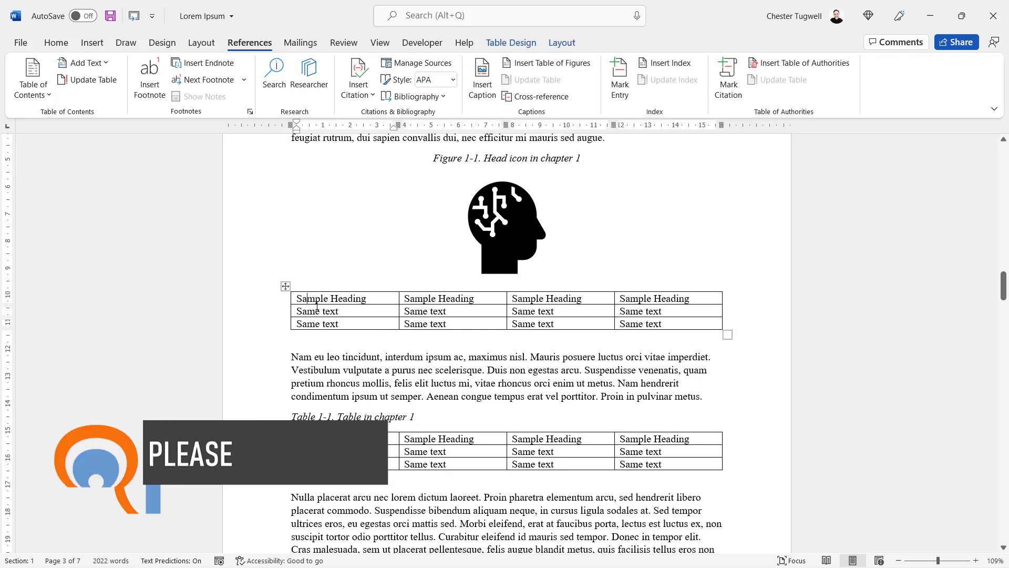
Step: Caption the pasted table 'Table 1-1. Table in chapter 1' above it
click(482, 78)
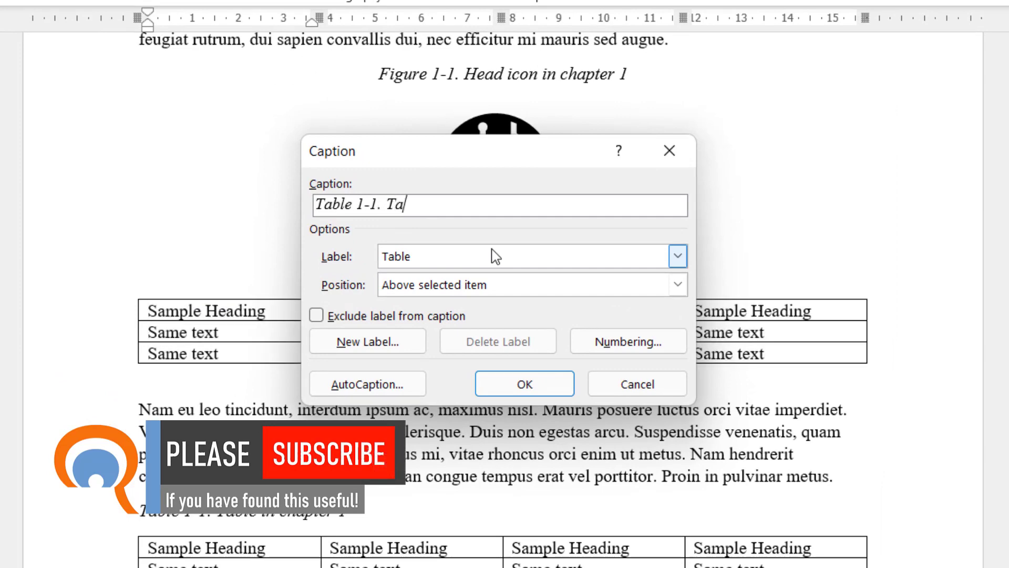
text(Table in chapt)
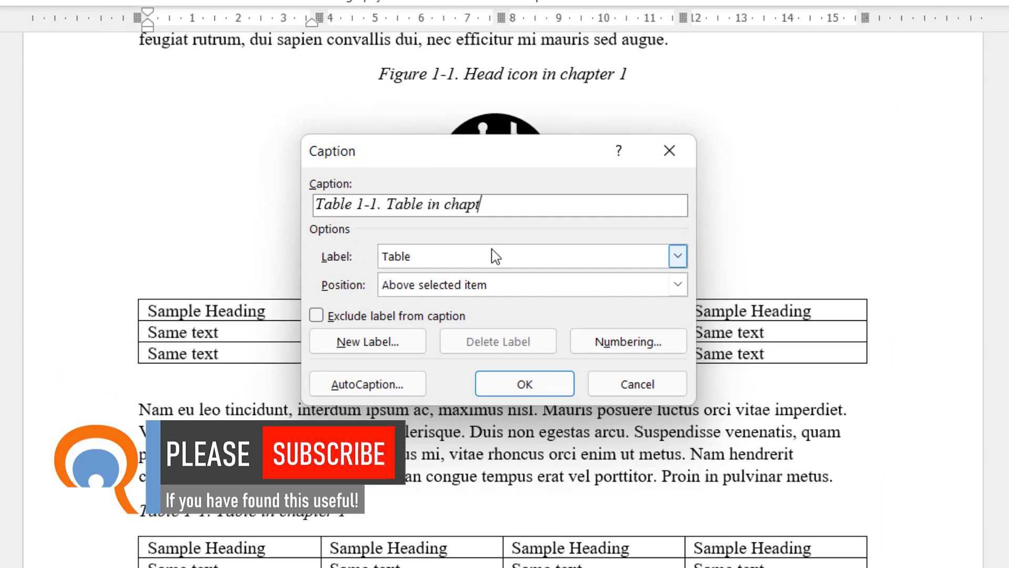
text(er 1)
click(561, 385)
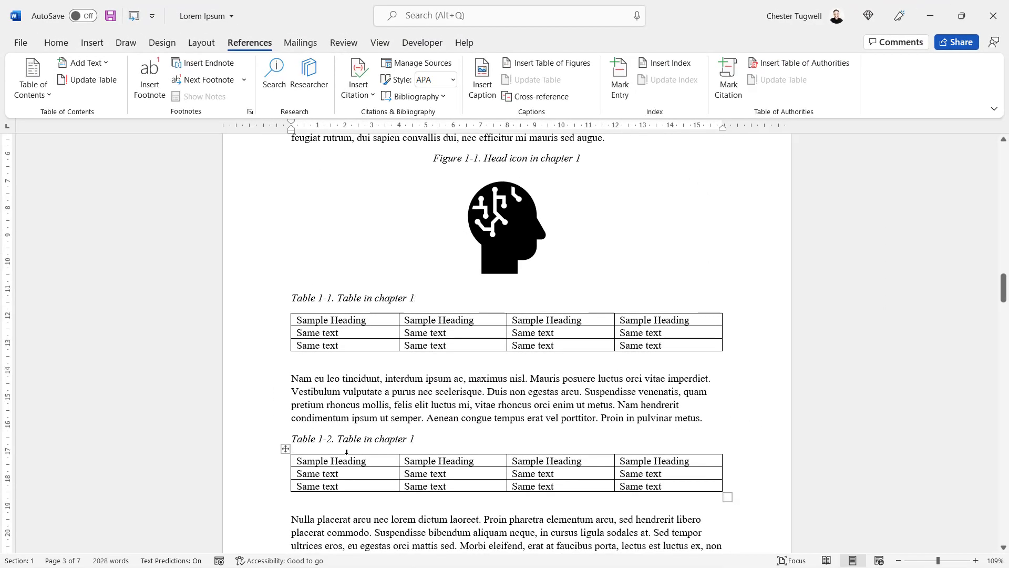
Step: Caption the table after the Aenean paragraph on page 4 'Table 1-4 Table in chapter 1'
scroll(234, 501, down, 1)
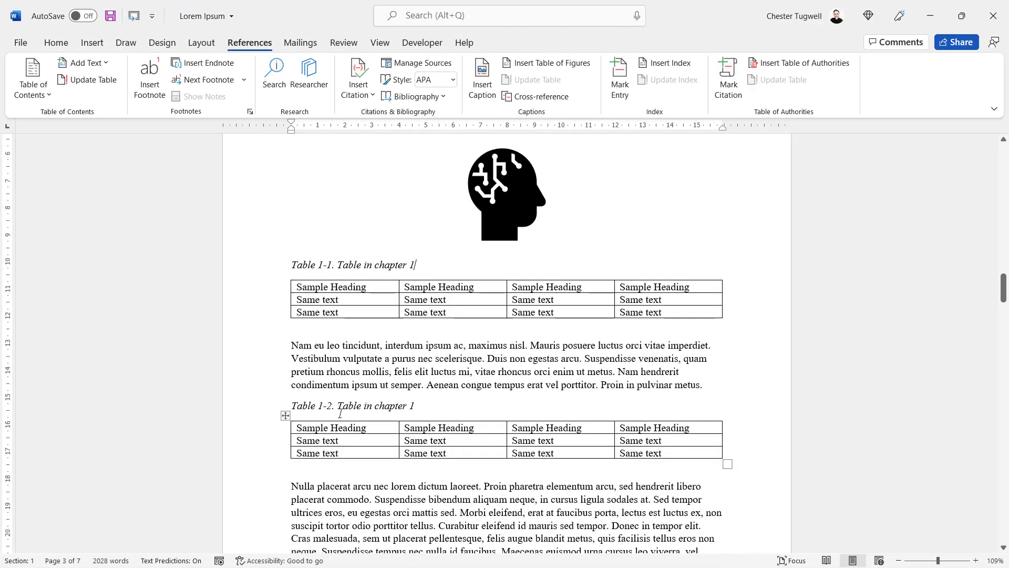
scroll(340, 414, down, 10)
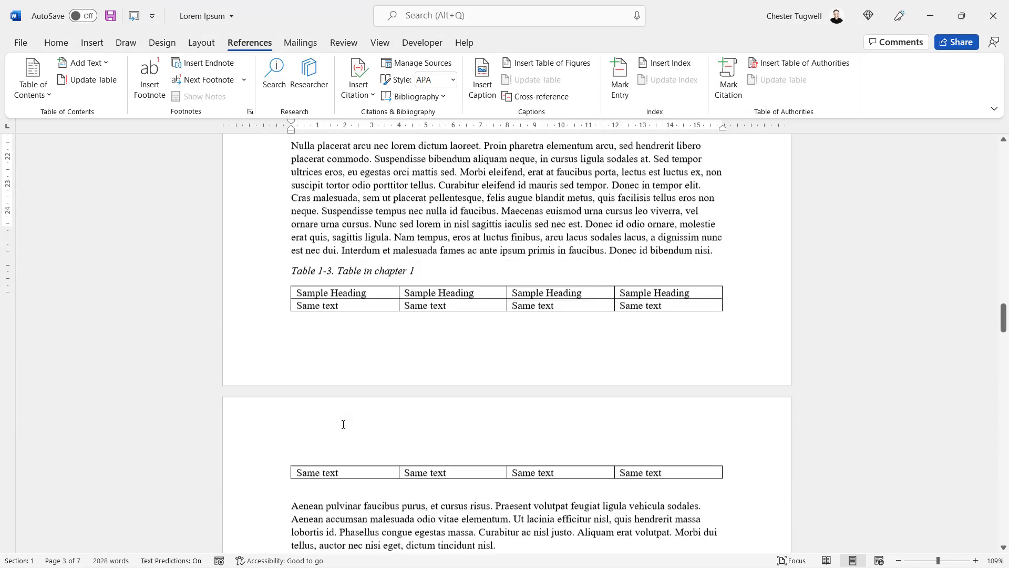
scroll(343, 424, down, 3)
scroll(331, 342, up, 6)
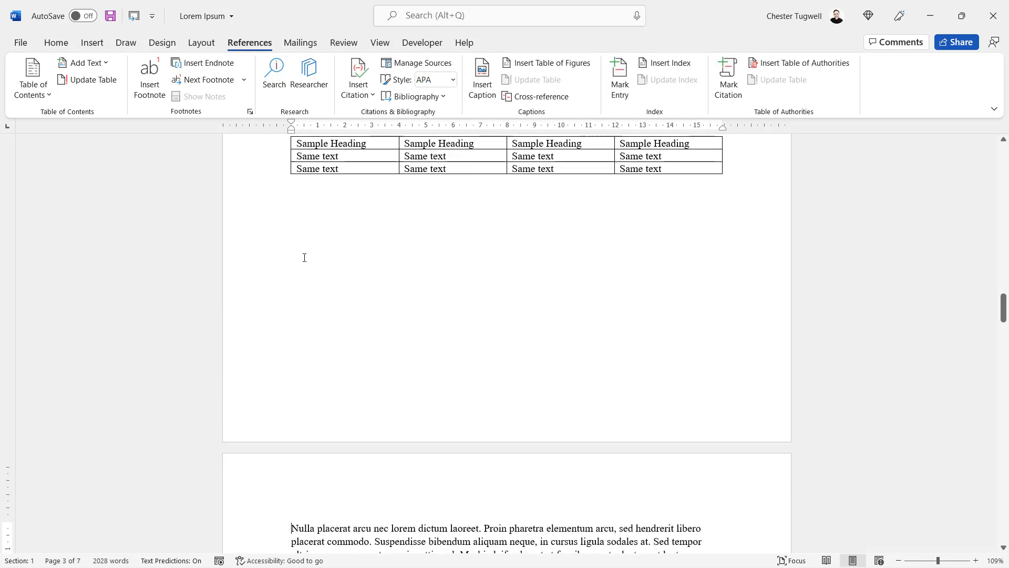
scroll(441, 382, down, 10)
scroll(439, 381, down, 8)
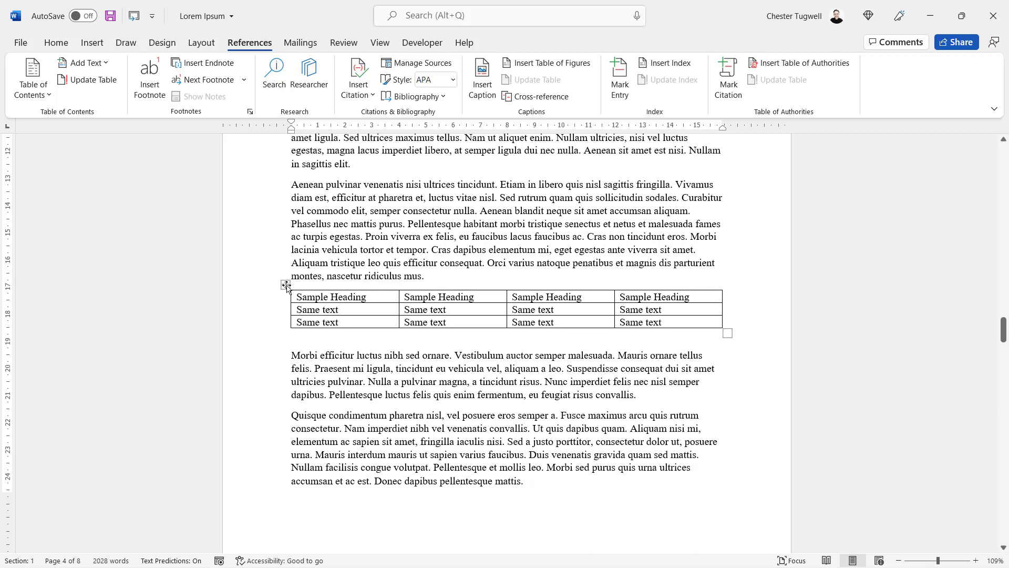
click(341, 301)
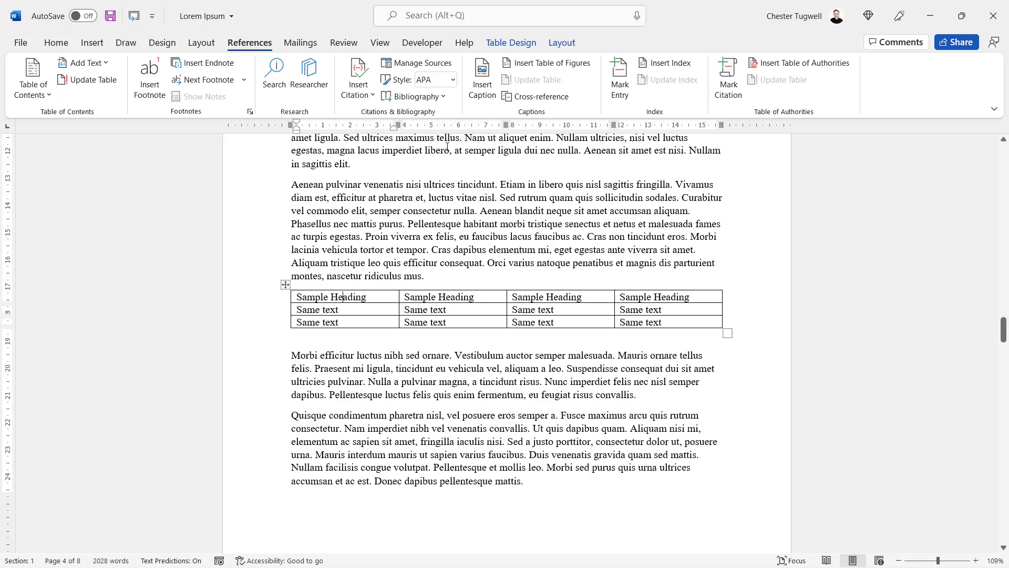
click(482, 82)
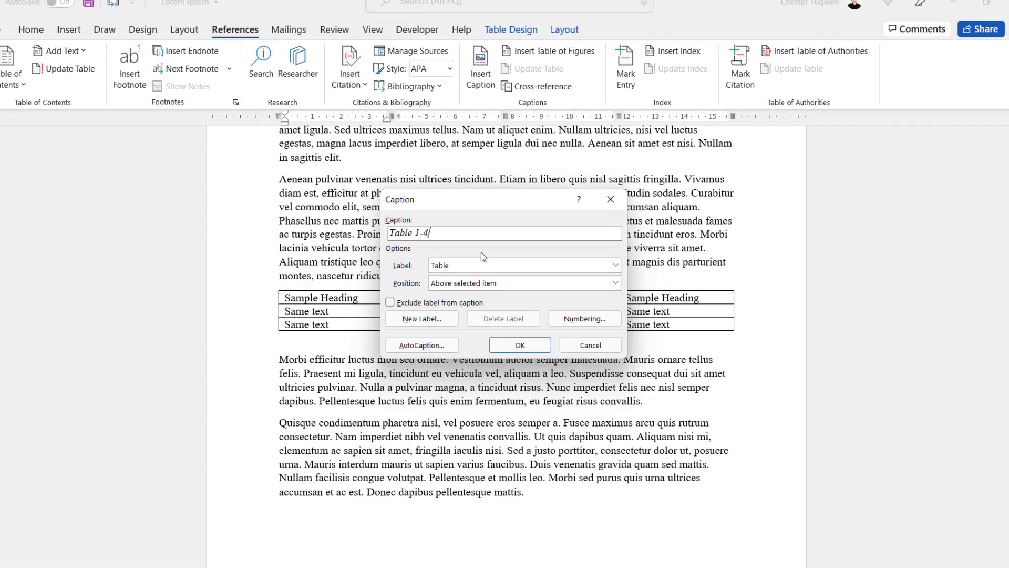
text(Table in chapter 1)
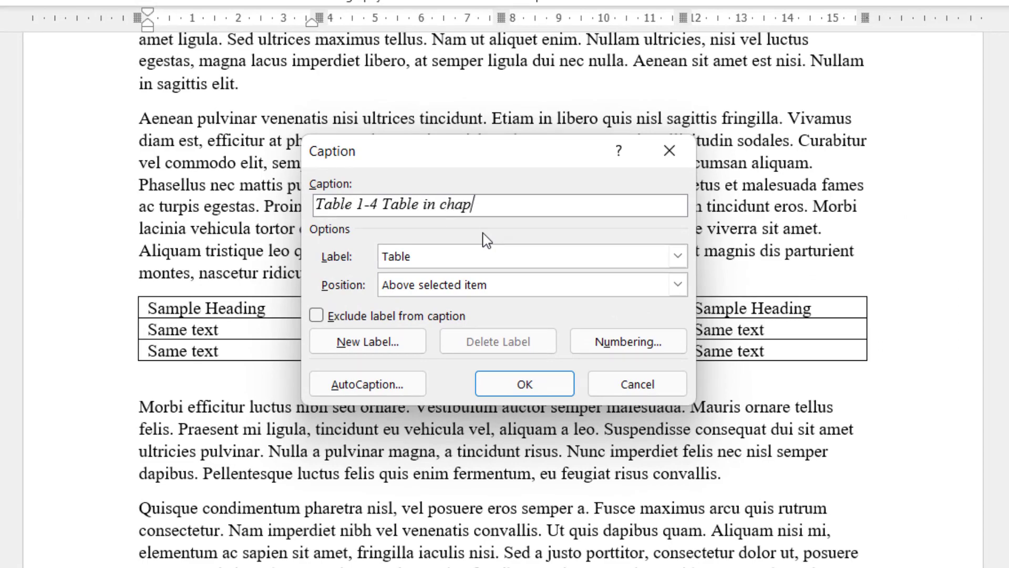
click(524, 383)
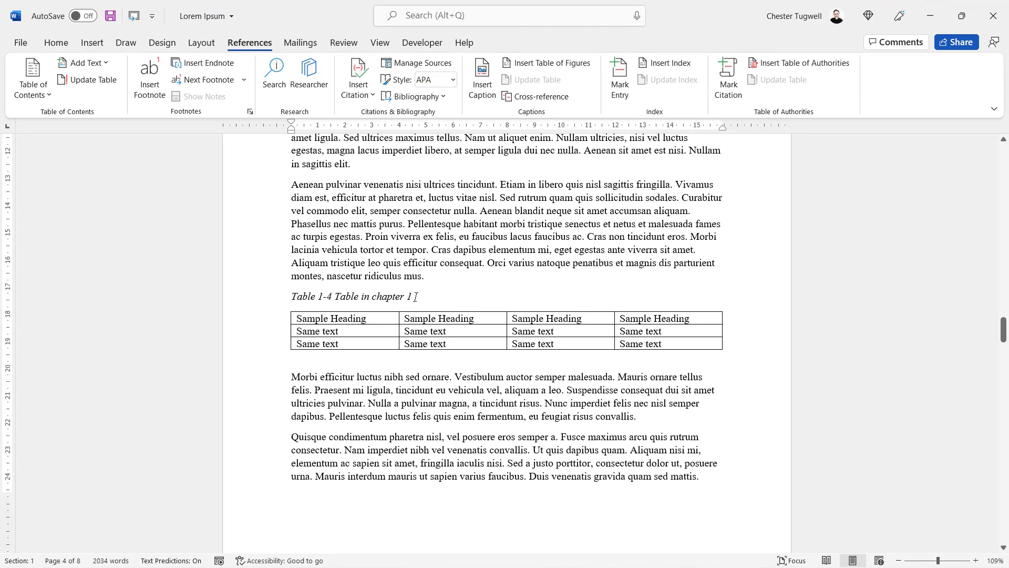
Step: Modify the Caption style to Amasis MT Pro, 12 pt, in orange Accent 2
click(56, 42)
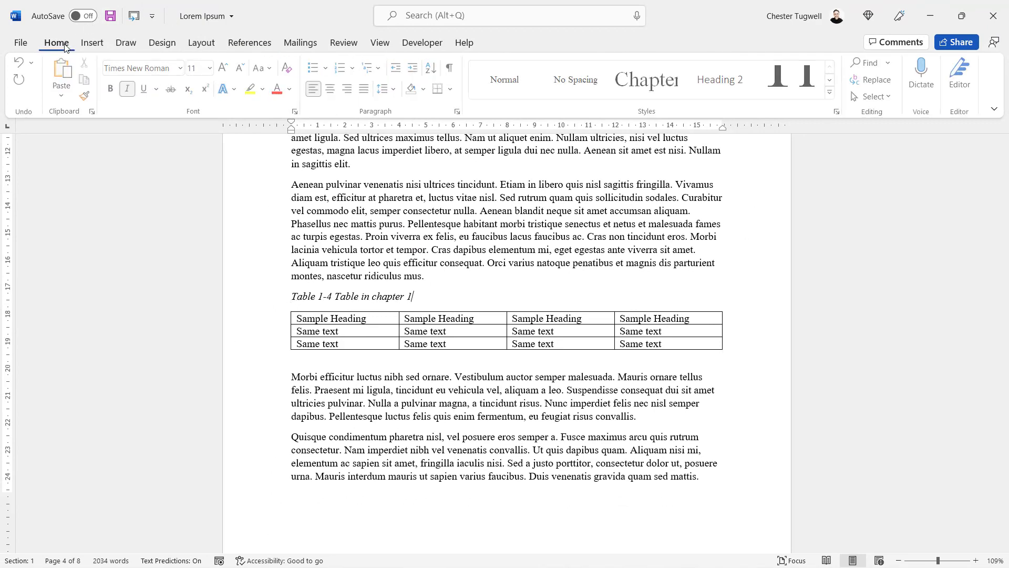
click(830, 95)
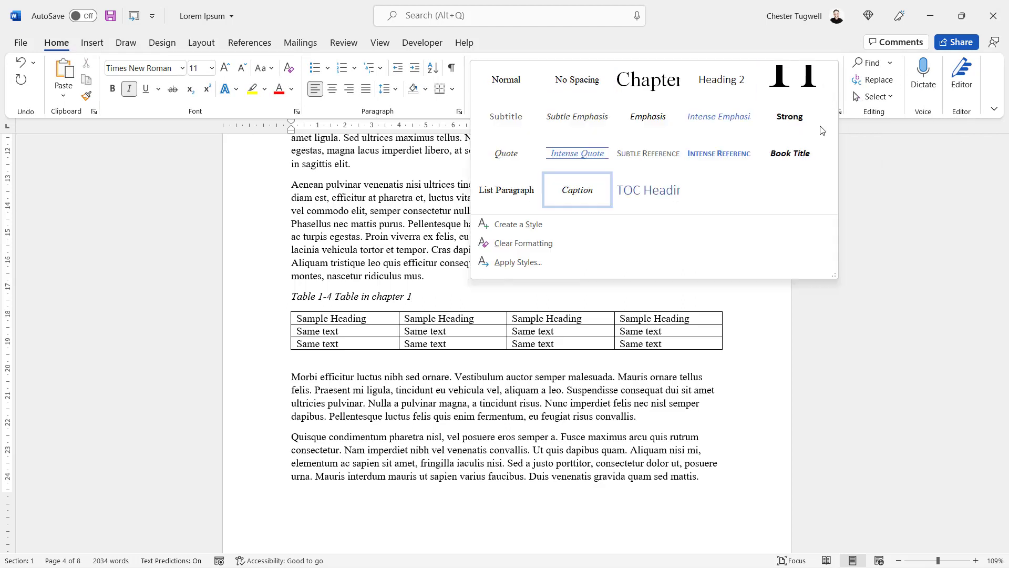
right_click(578, 195)
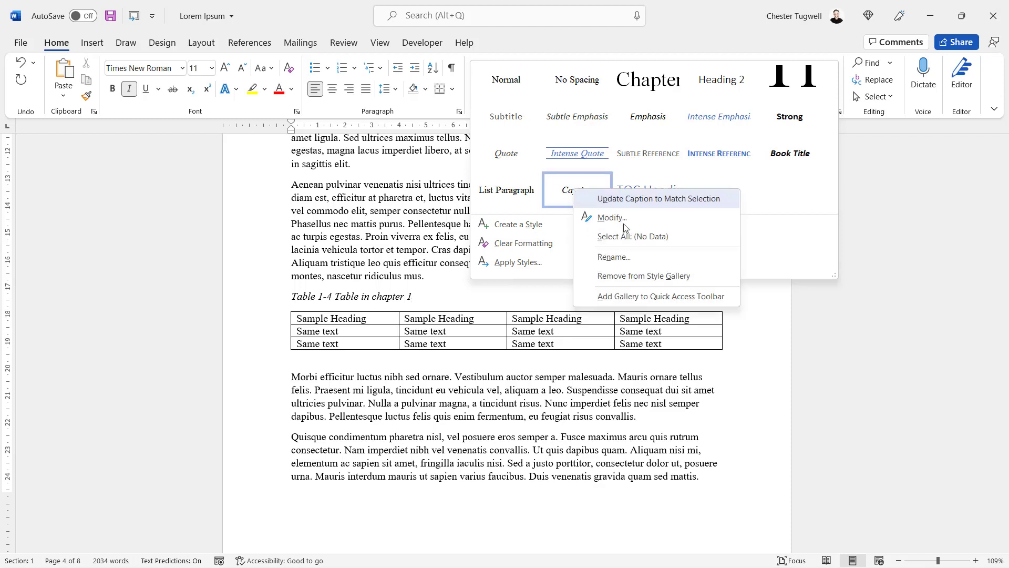
click(610, 224)
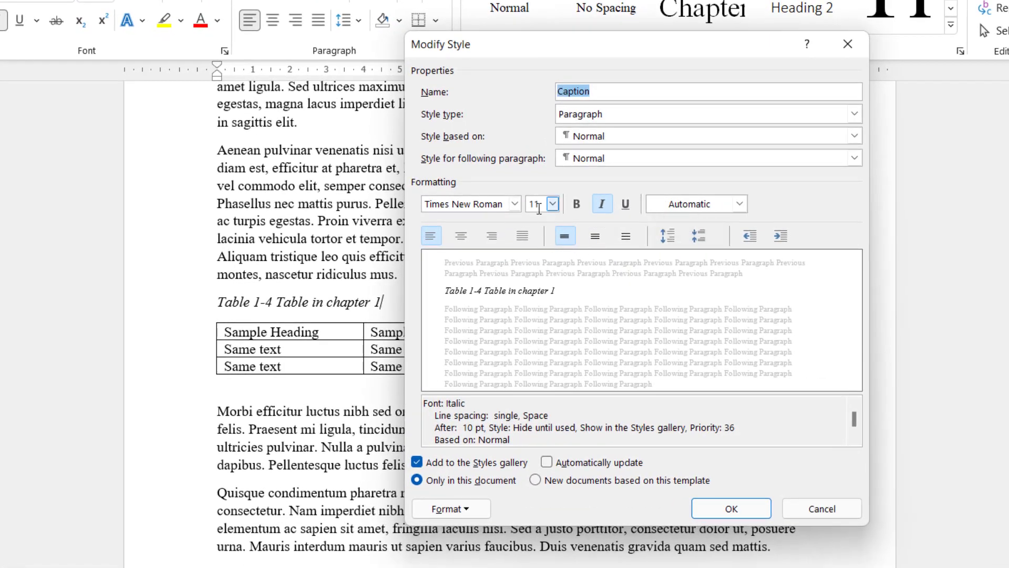
click(515, 203)
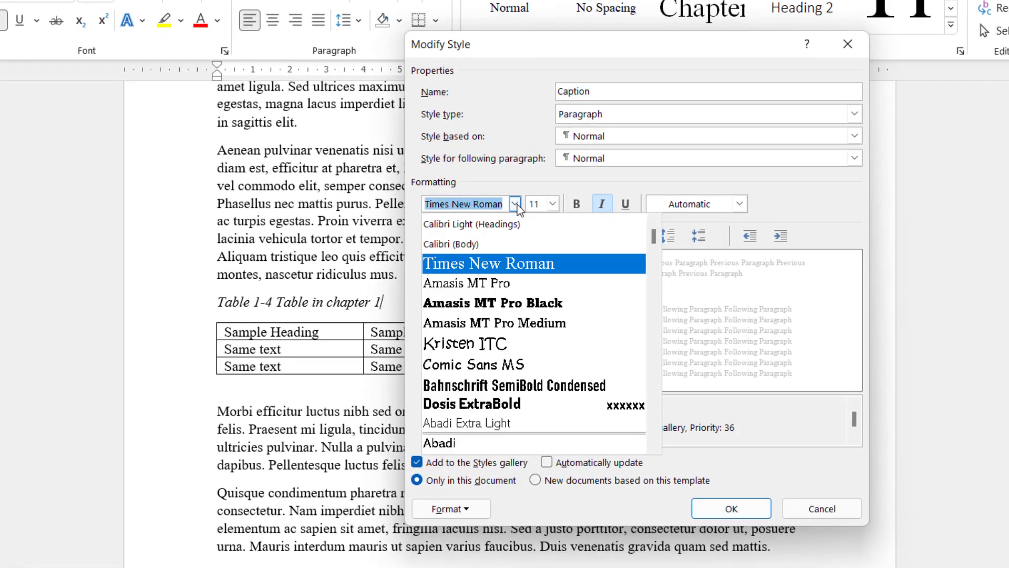
click(507, 283)
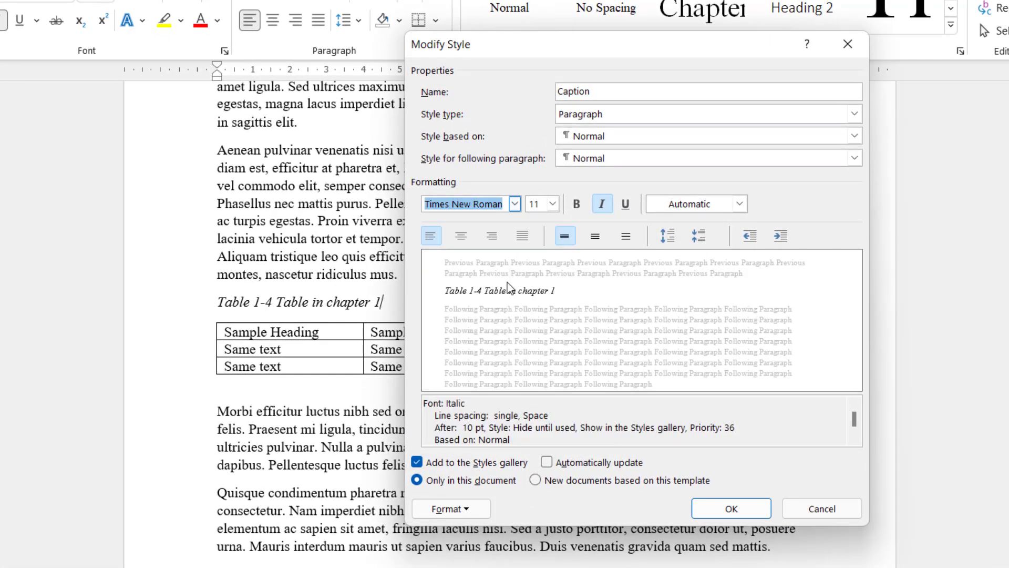
click(553, 203)
click(537, 265)
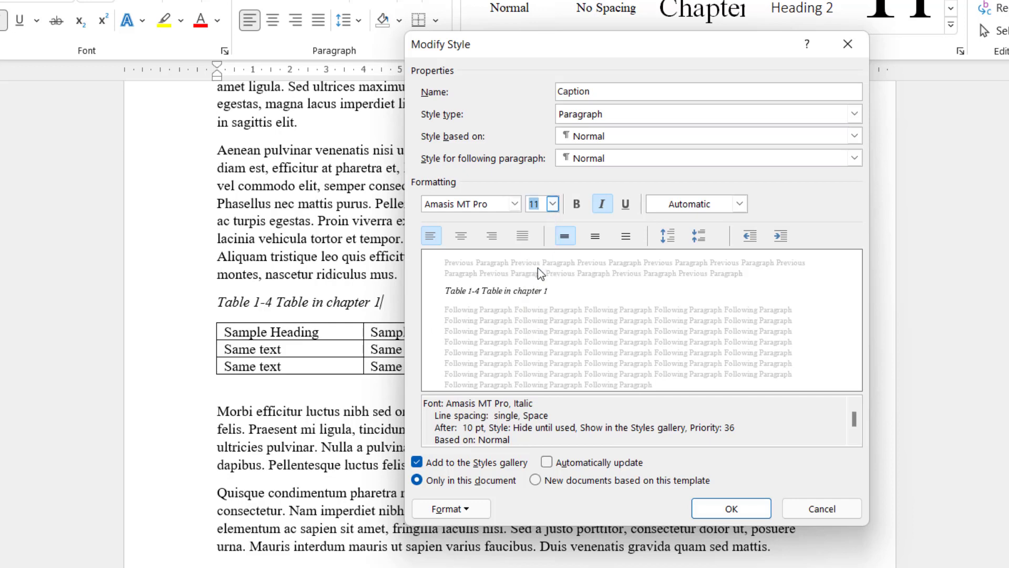
click(739, 204)
click(725, 274)
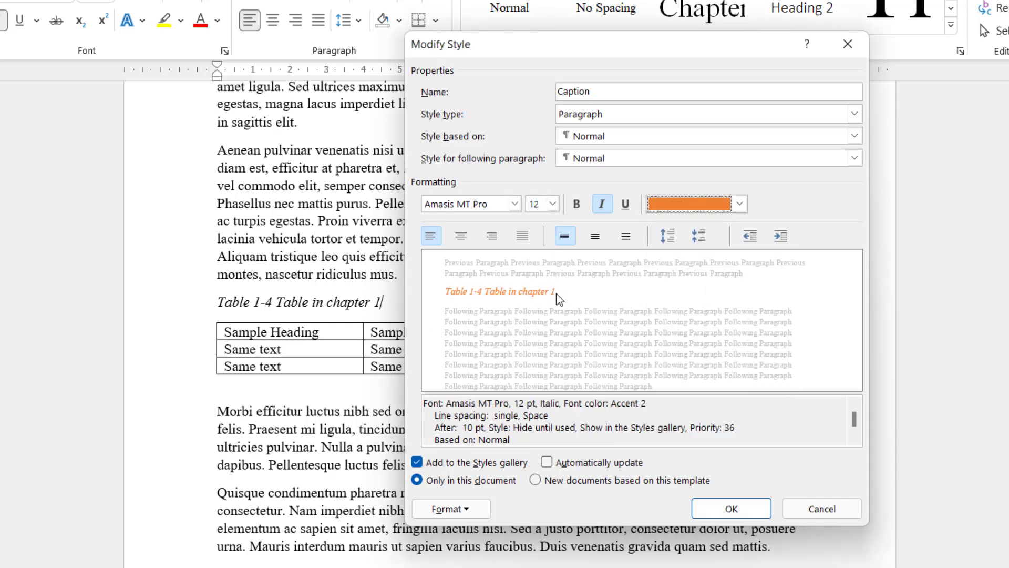
click(734, 513)
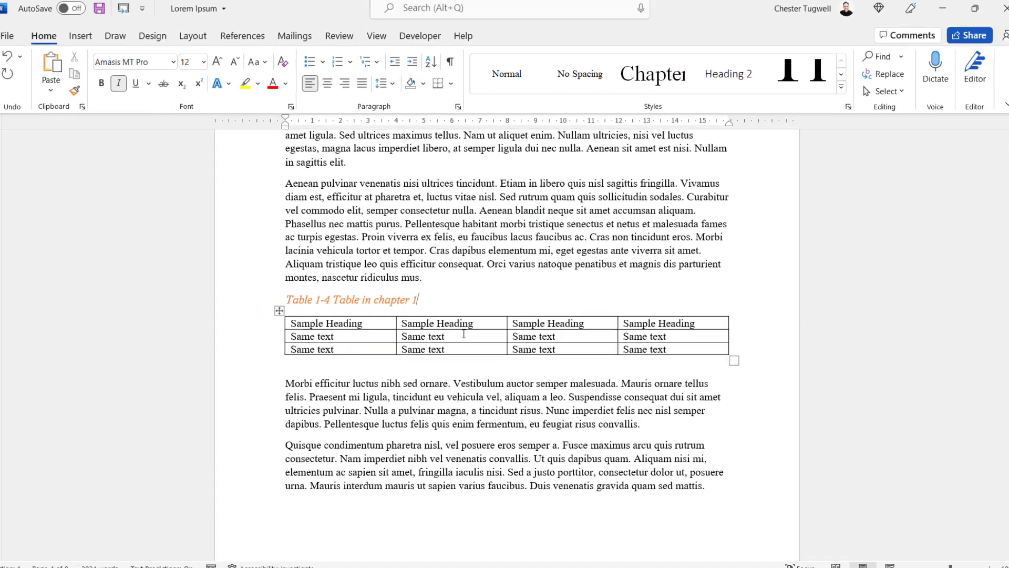
scroll(464, 334, up, 10)
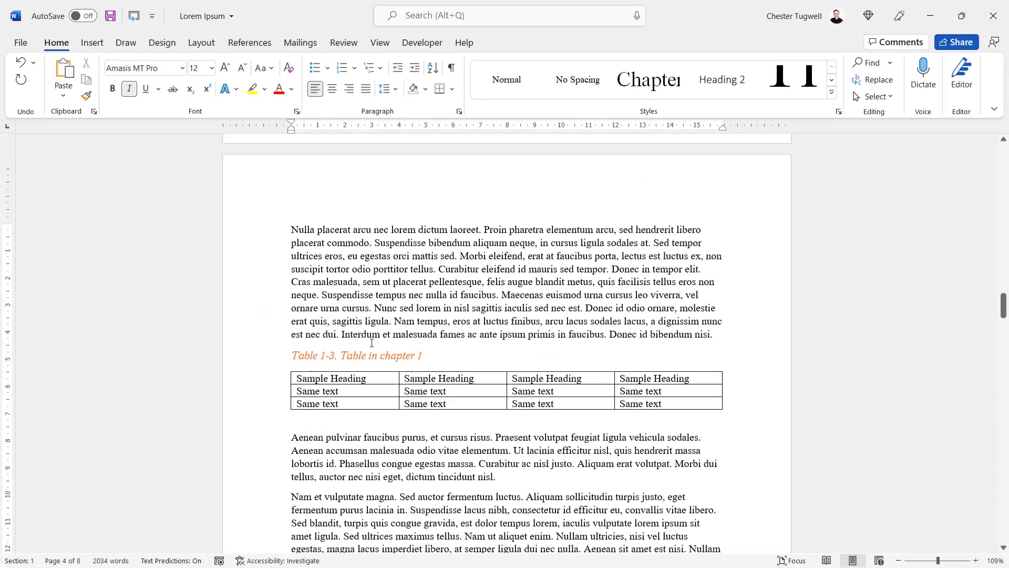
Step: Scroll through the orange captions, then return to the Contents page with the empty list headings
scroll(375, 336, up, 15)
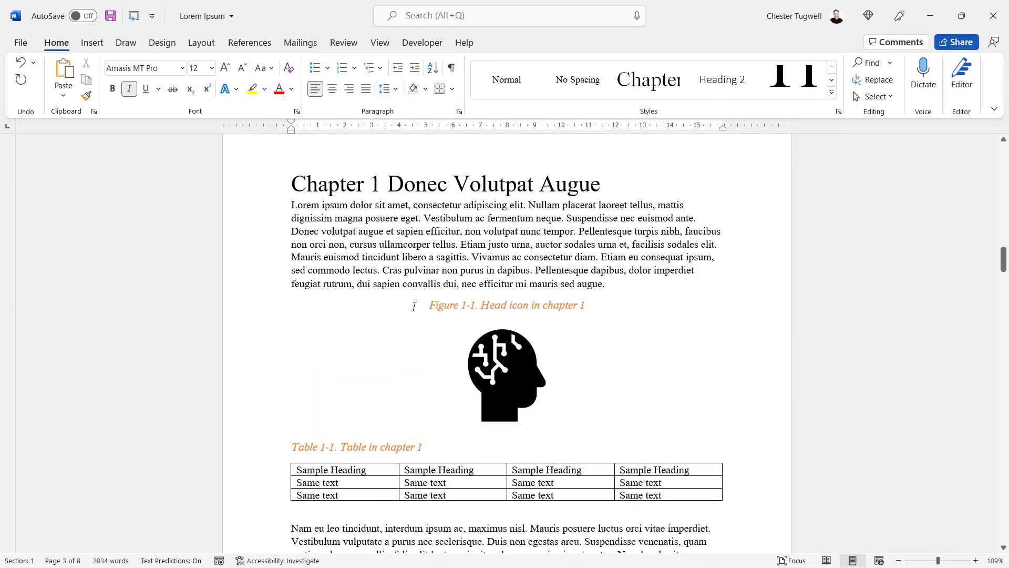
scroll(461, 418, down, 15)
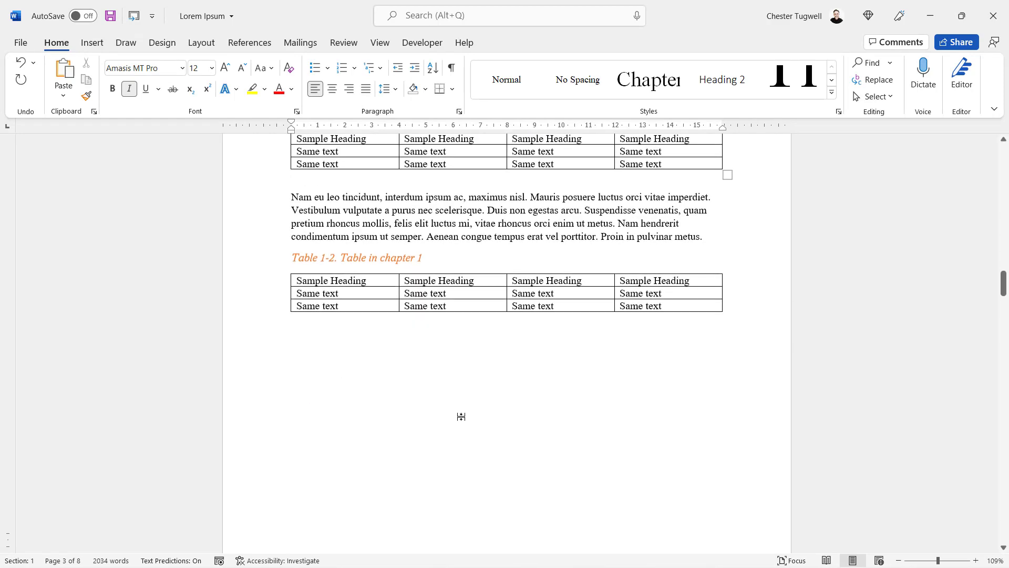
scroll(462, 416, down, 15)
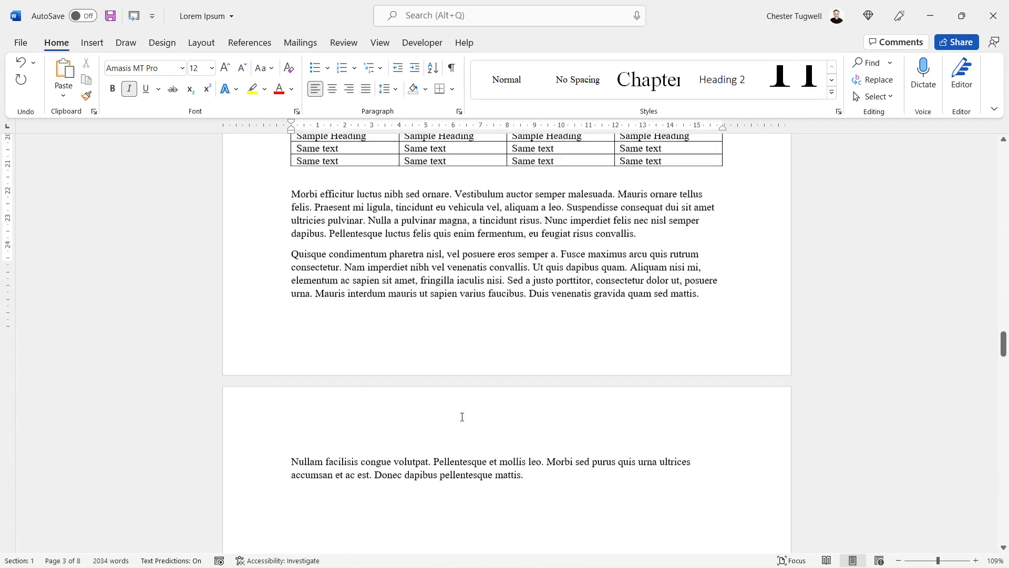
scroll(462, 416, down, 15)
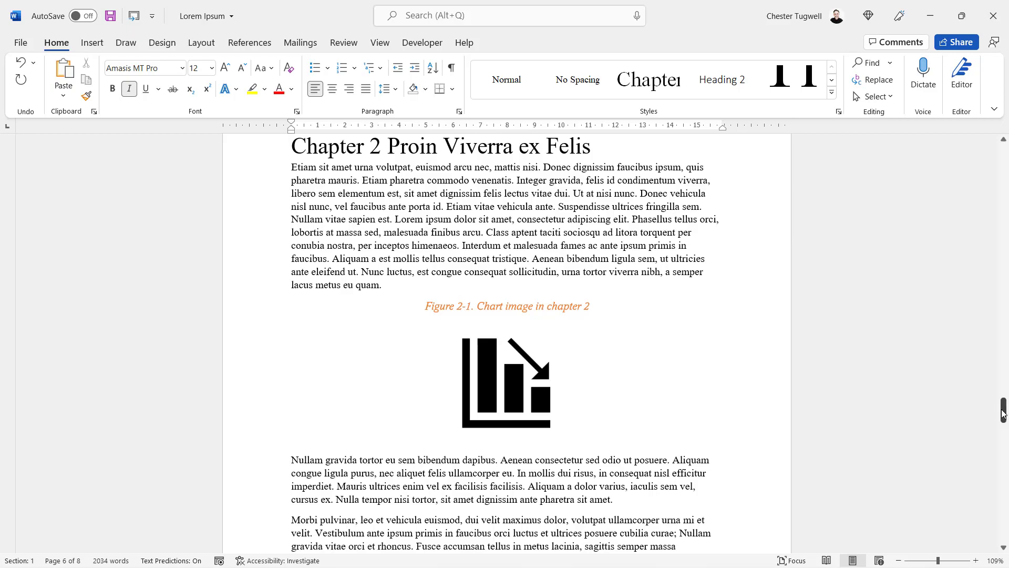
mouse_move(1003, 413)
mouse_down()
mouse_move(1000, 295)
mouse_move(982, 194)
mouse_move(985, 210)
mouse_up()
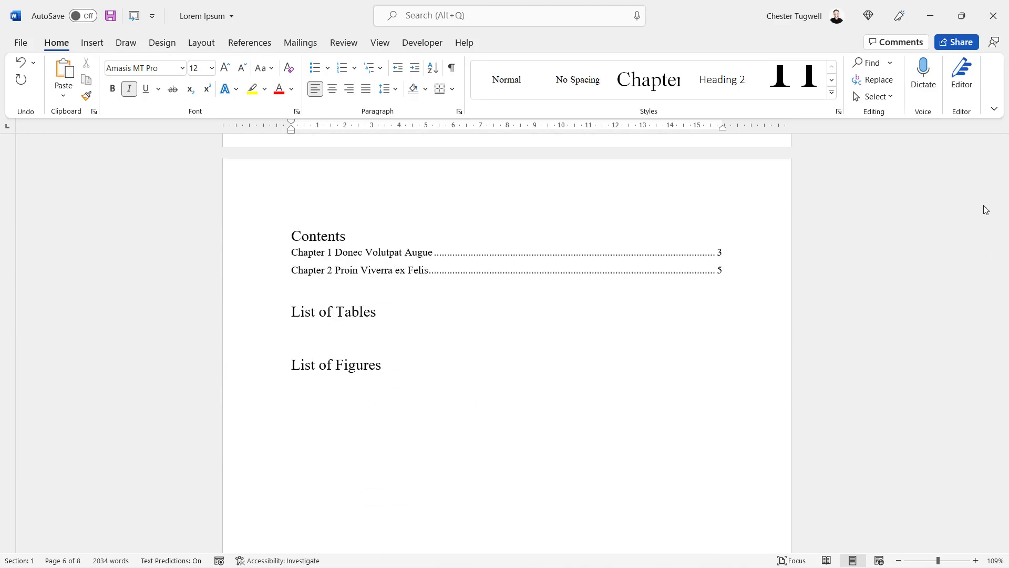
Step: Insert a table of figures under List of Tables using the Table caption label
click(391, 279)
click(300, 340)
click(301, 332)
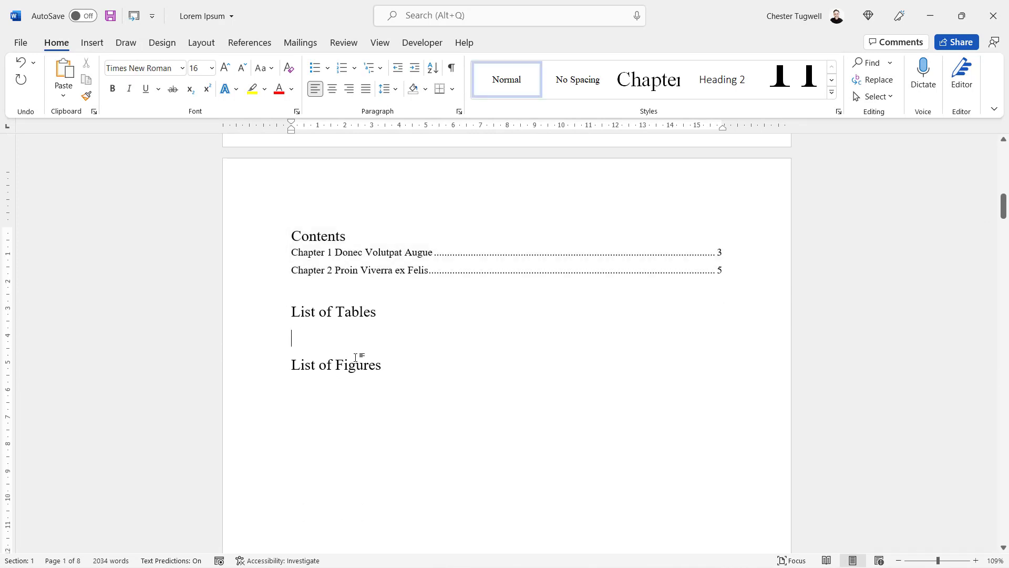
click(239, 47)
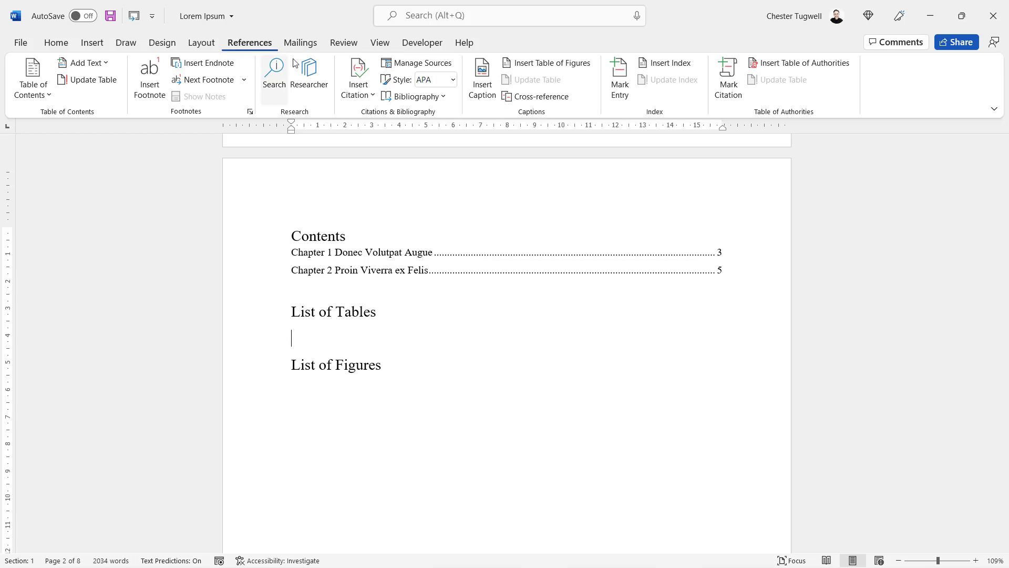
click(548, 65)
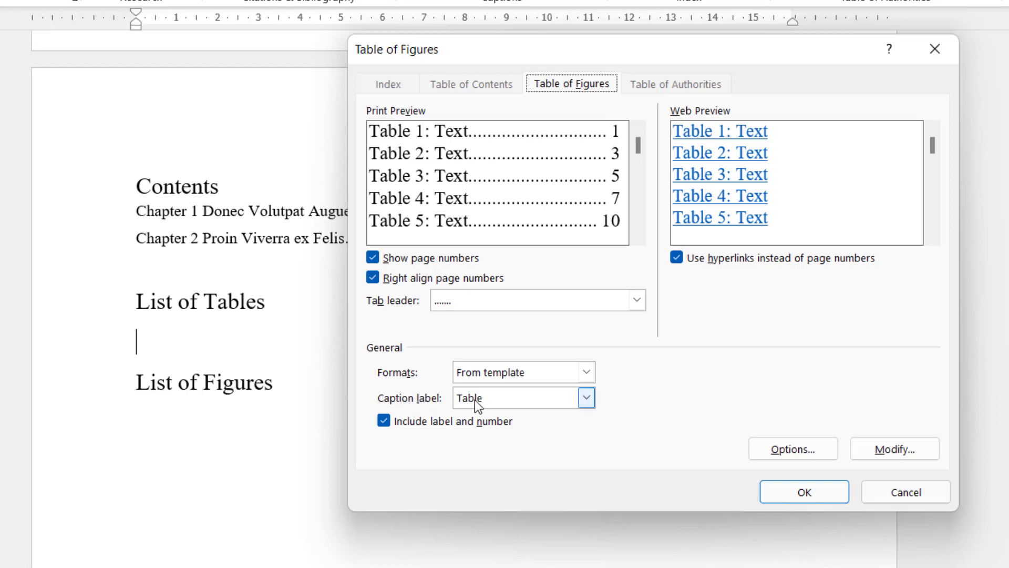
click(586, 398)
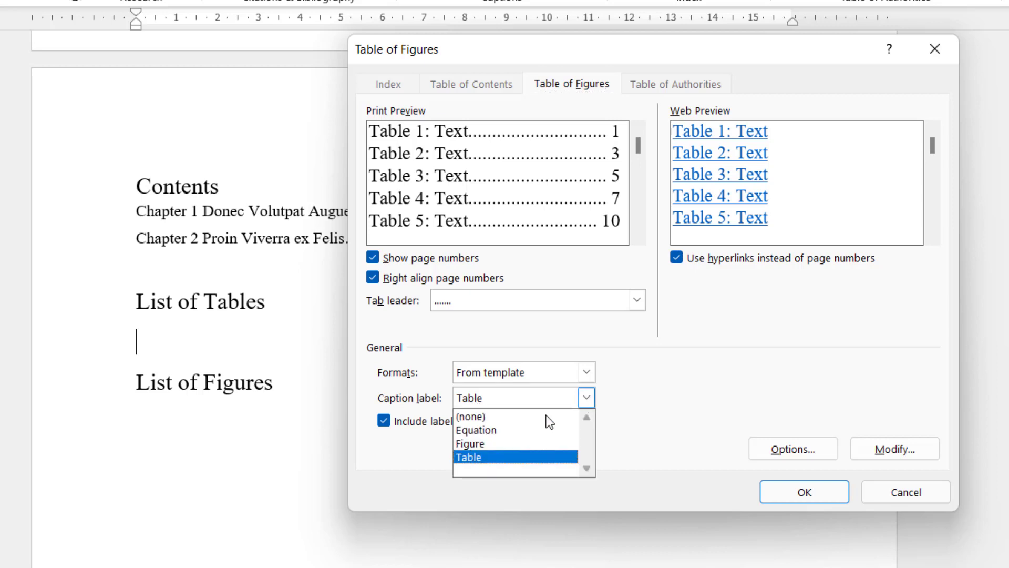
click(489, 399)
click(781, 484)
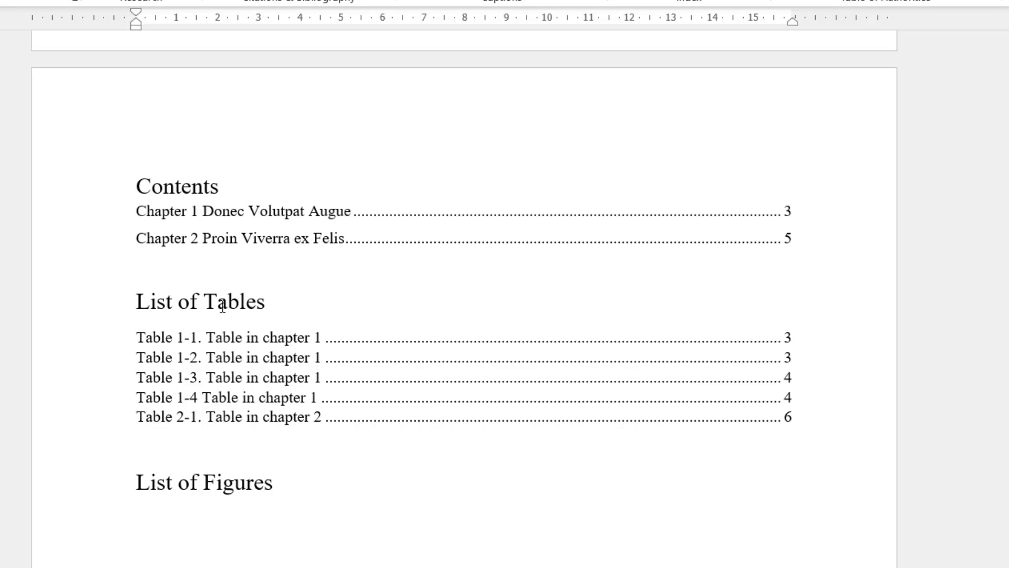
Step: Insert a table of figures under List of Figures using the Figure caption label
click(168, 521)
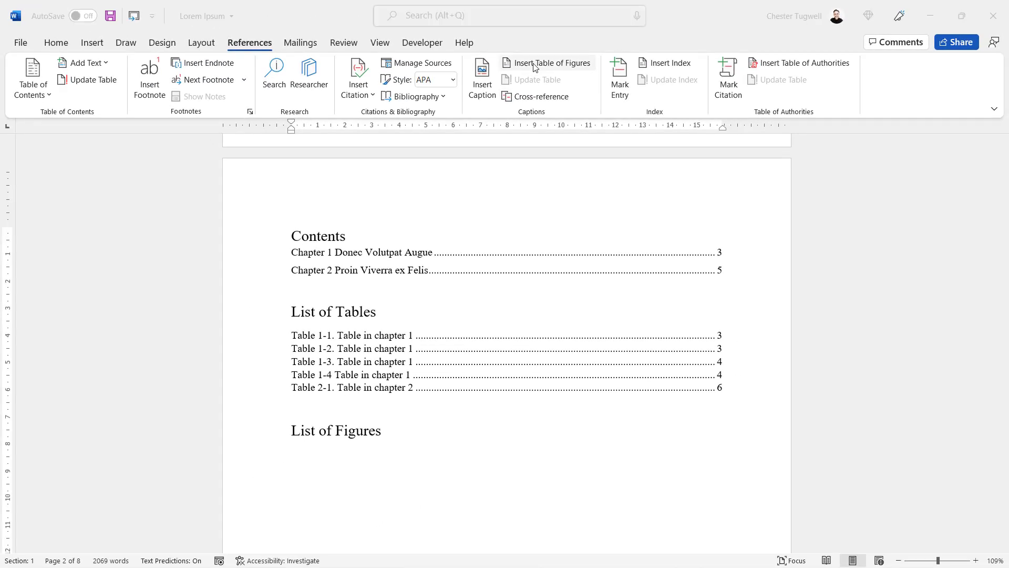
click(535, 67)
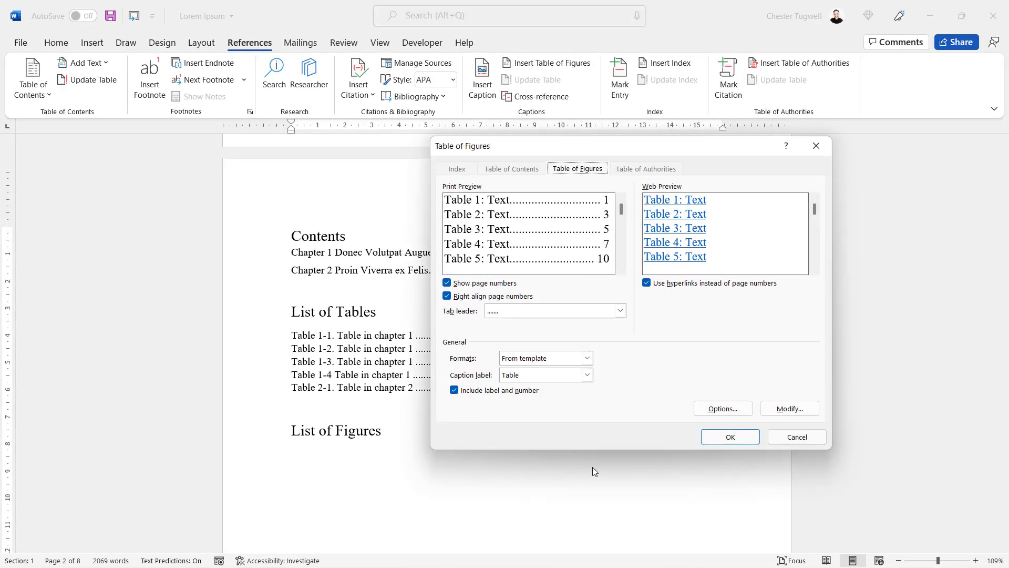
click(588, 373)
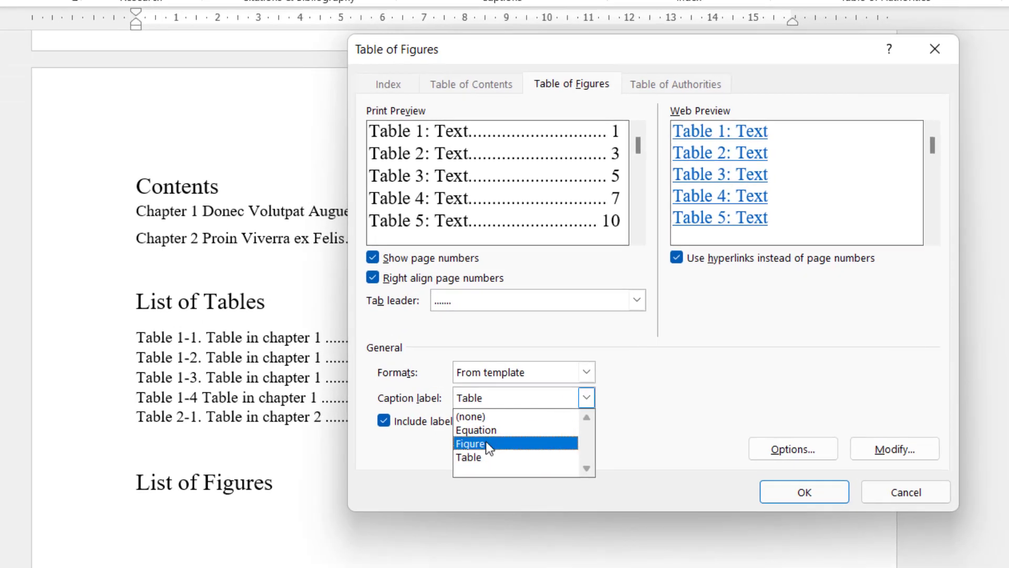
click(488, 447)
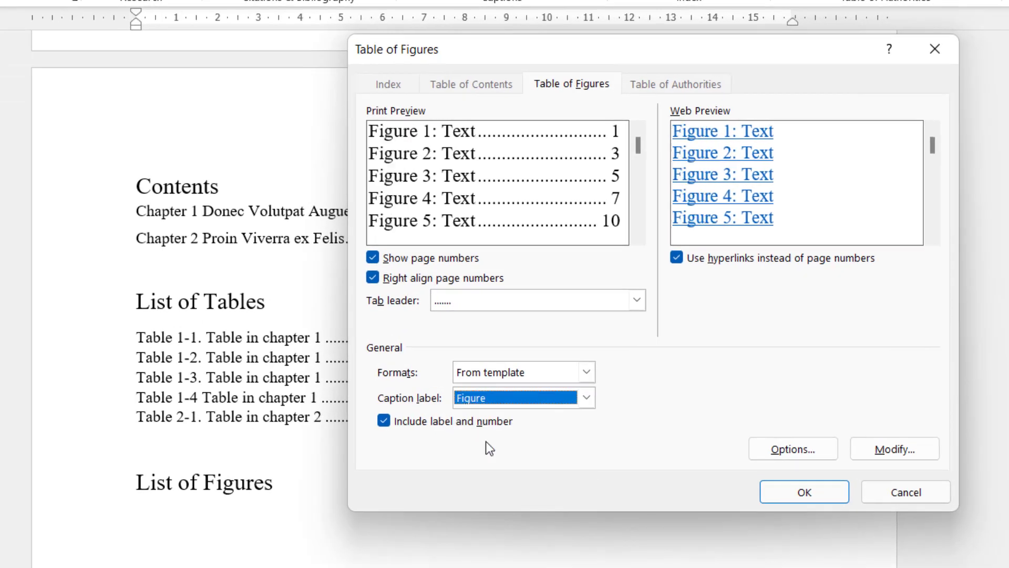
click(802, 493)
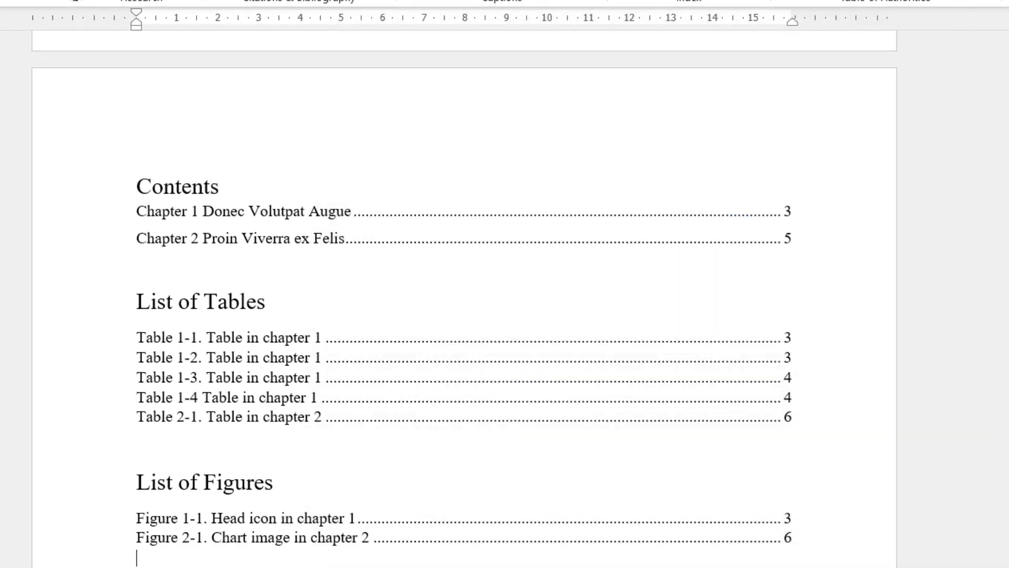
scroll(284, 563, down, 5)
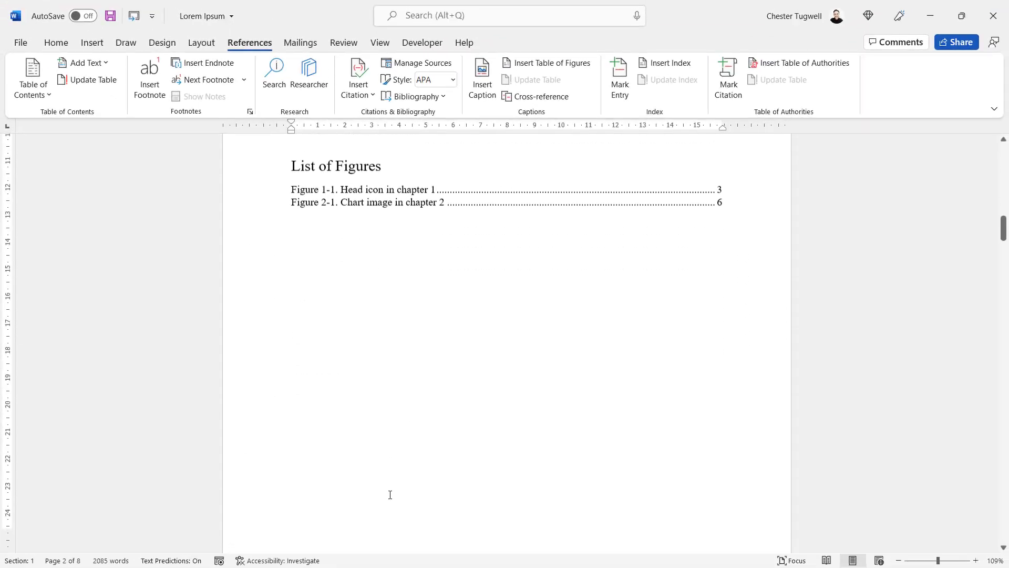
scroll(390, 495, down, 10)
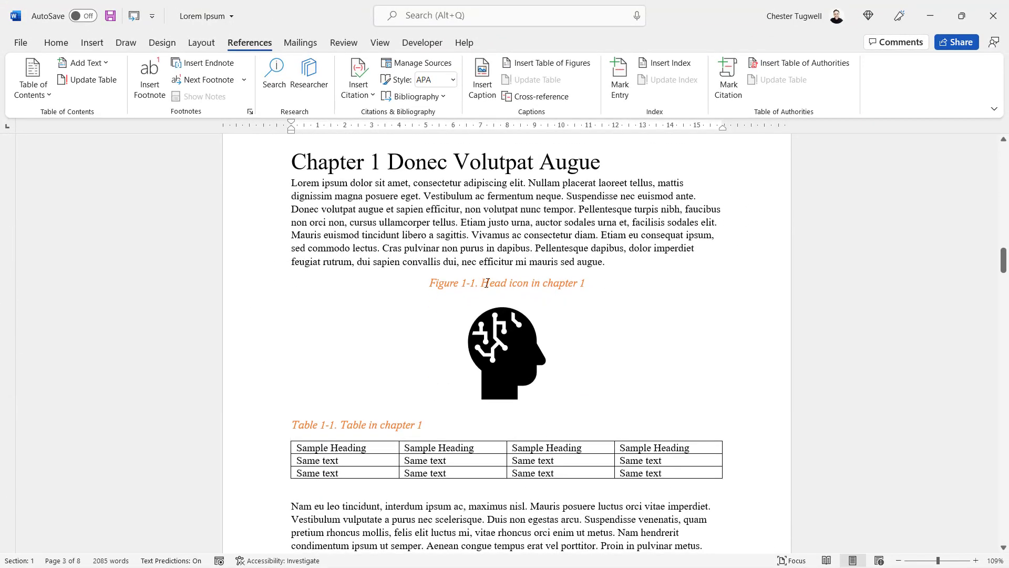
Step: Add 'Amended' before 'Head' in the Figure 1-1 caption
click(494, 283)
text(Amended)
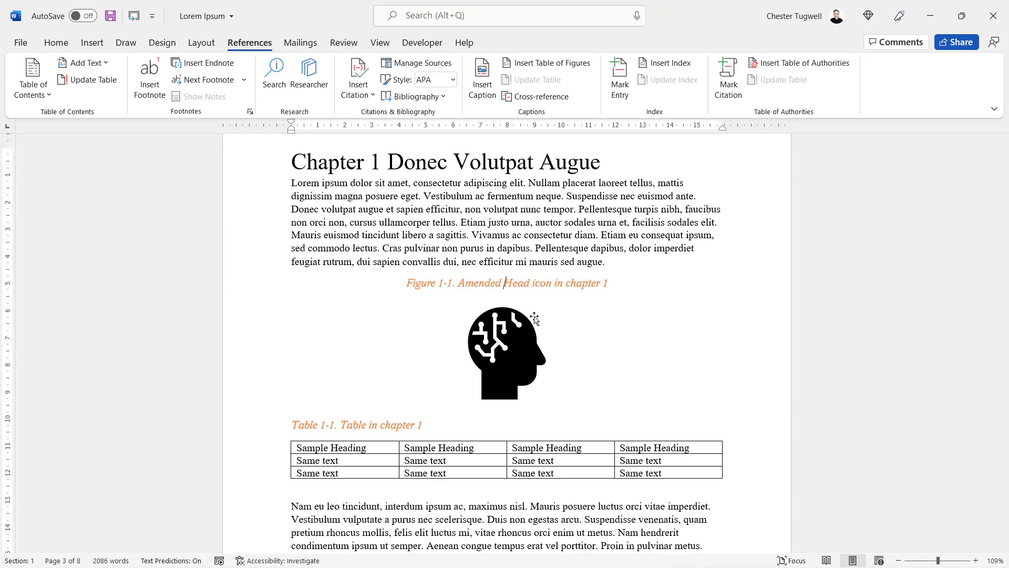
scroll(494, 333, up, 15)
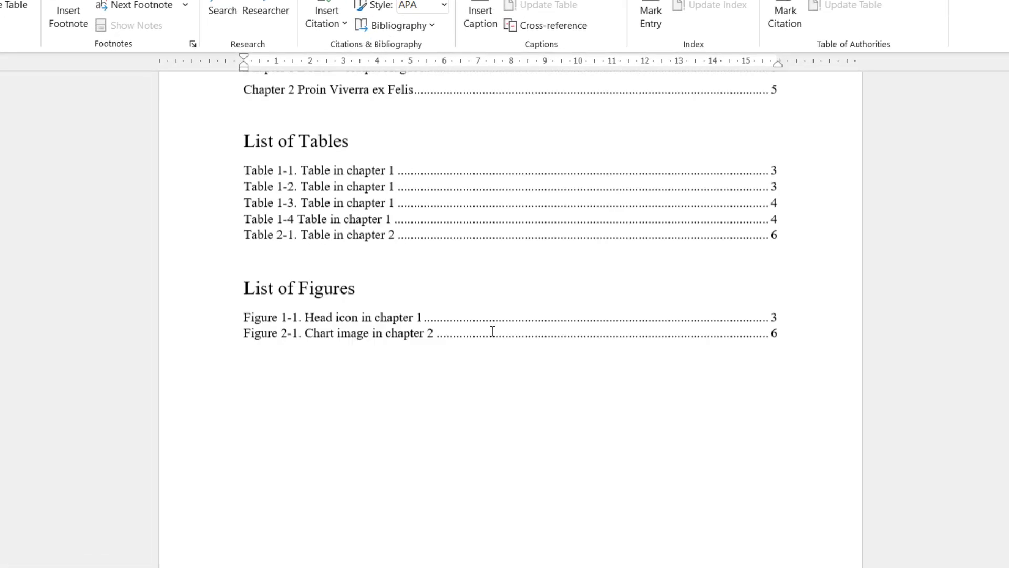
scroll(493, 331, up, 3)
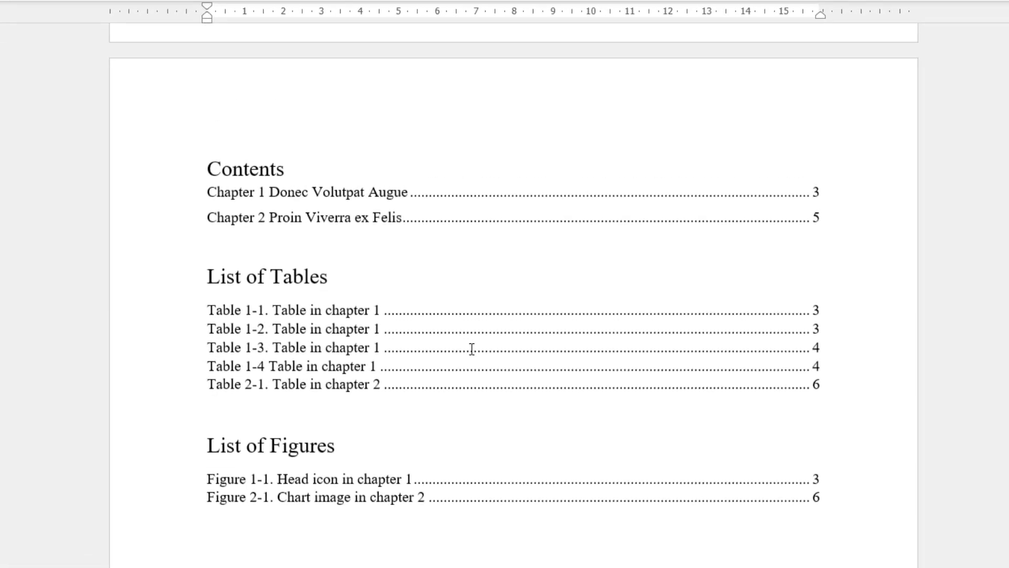
Step: Update the entire List of Figures so it shows the amended caption
right_click(301, 478)
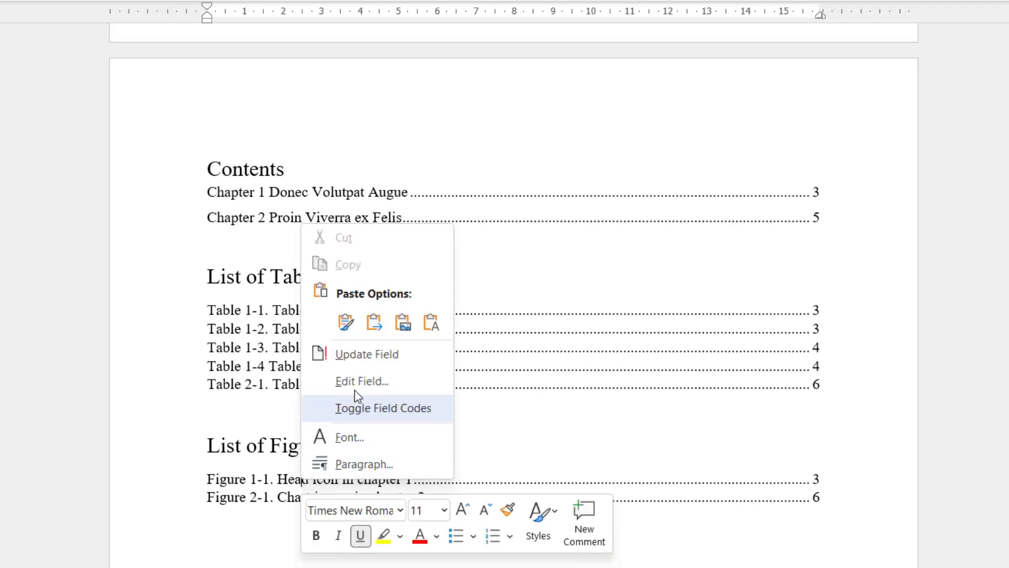
click(362, 353)
click(432, 244)
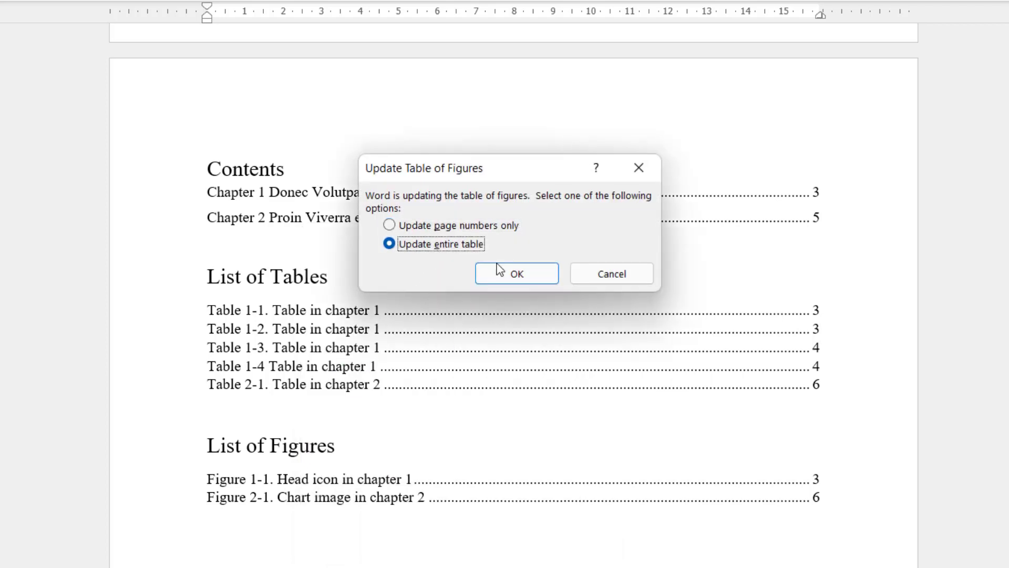
click(519, 272)
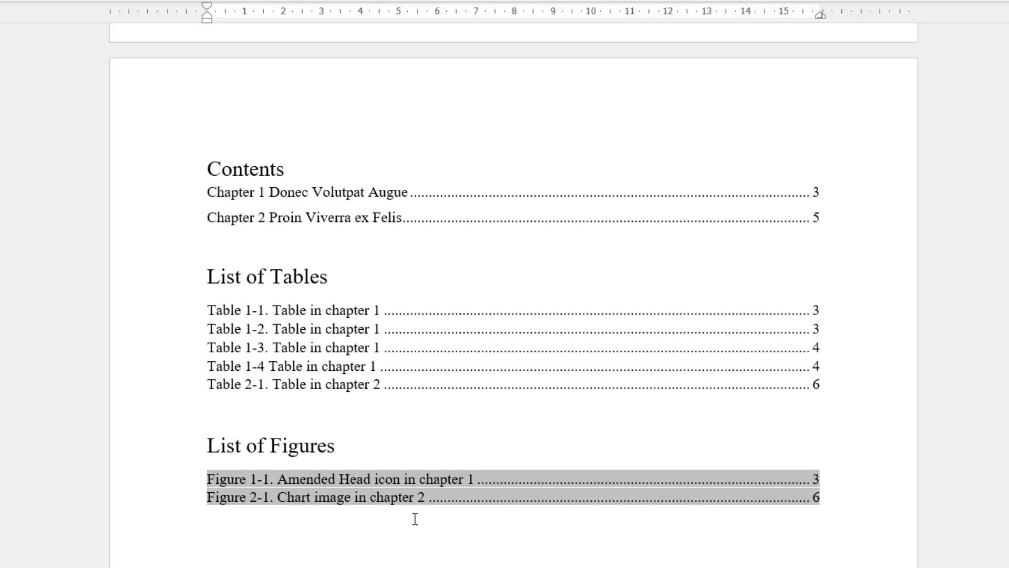
scroll(415, 519, down, 10)
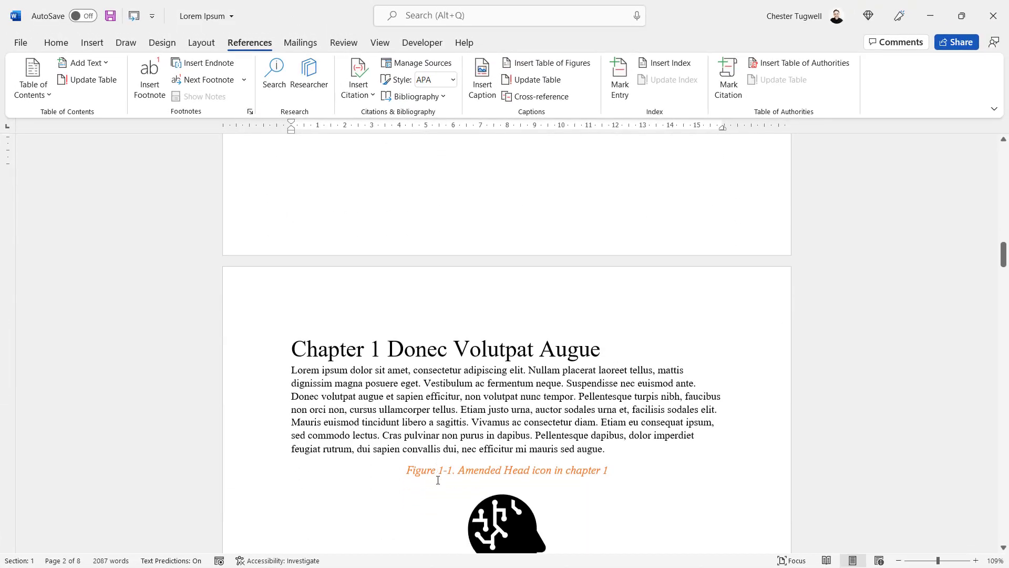
Step: Copy Table 2-1 and paste it in a new paragraph after 'vel mi.' on page 7
scroll(438, 480, down, 10)
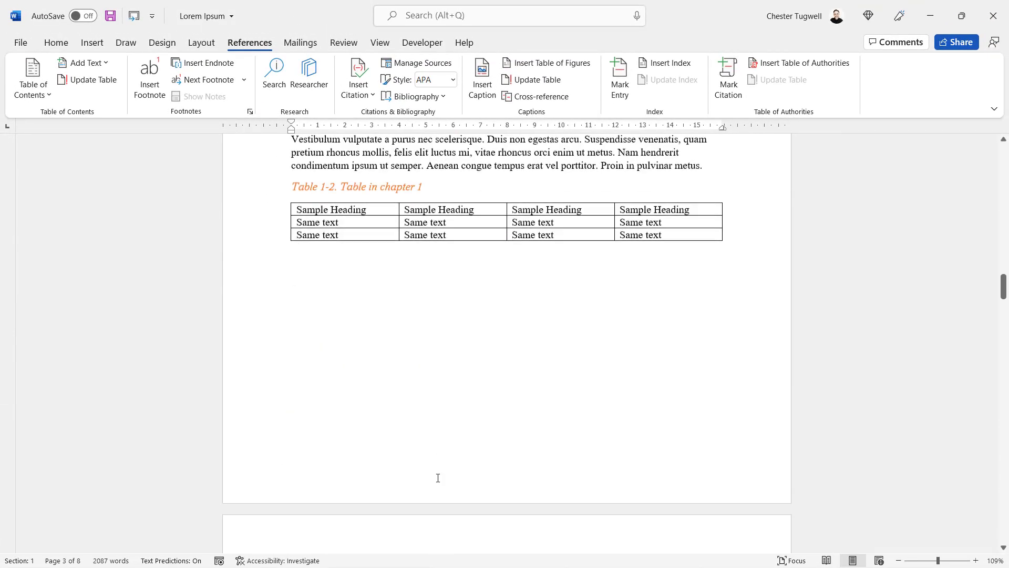
scroll(438, 477, down, 15)
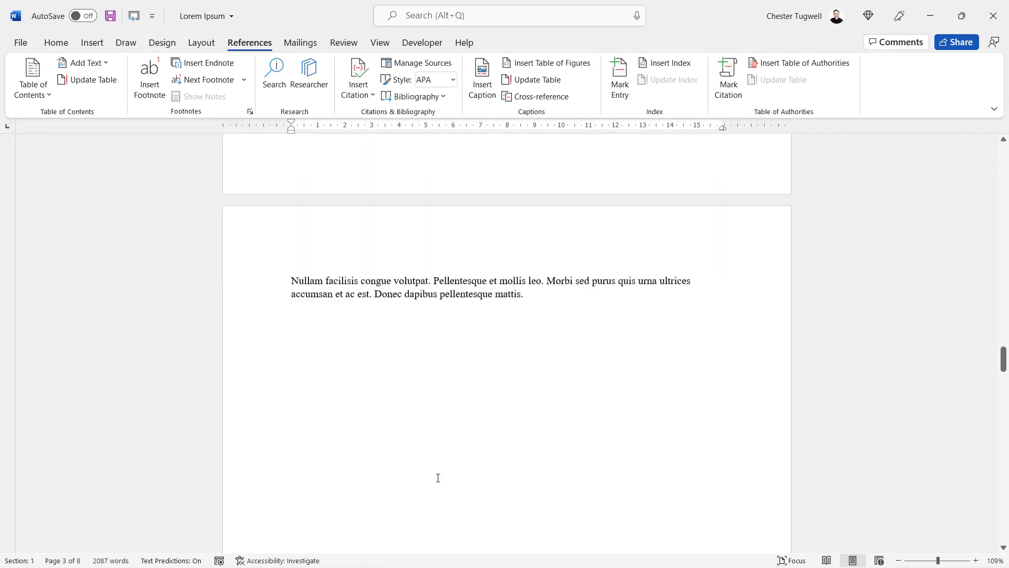
scroll(437, 478, down, 15)
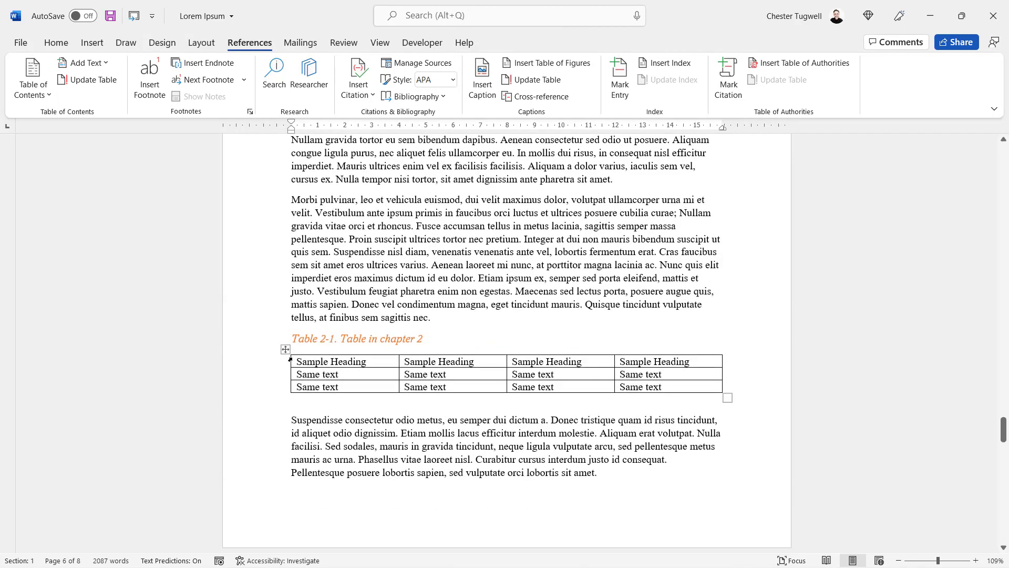
click(286, 349)
key(ctrl+c)
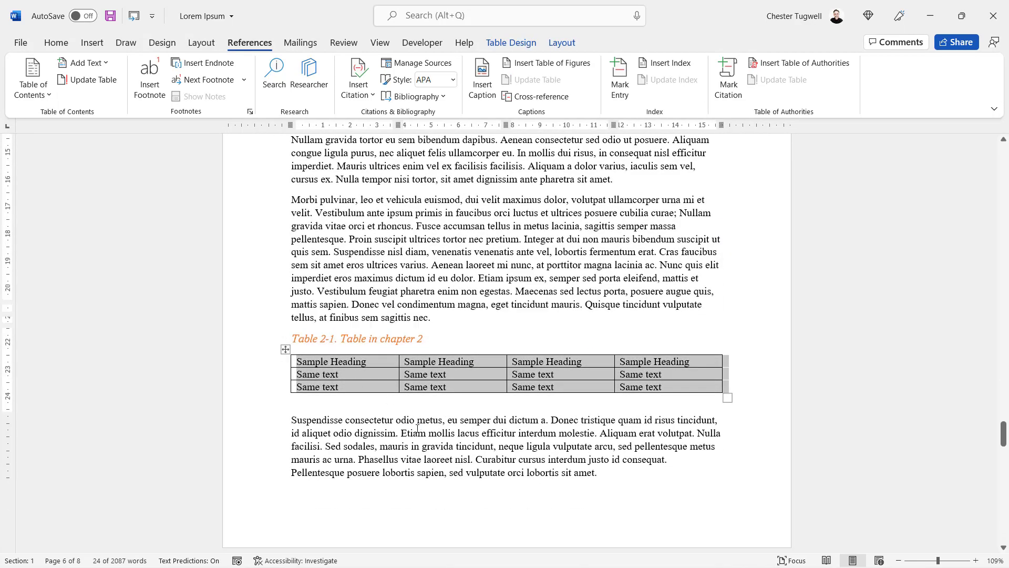
scroll(415, 430, down, 4)
scroll(415, 430, down, 4)
click(710, 297)
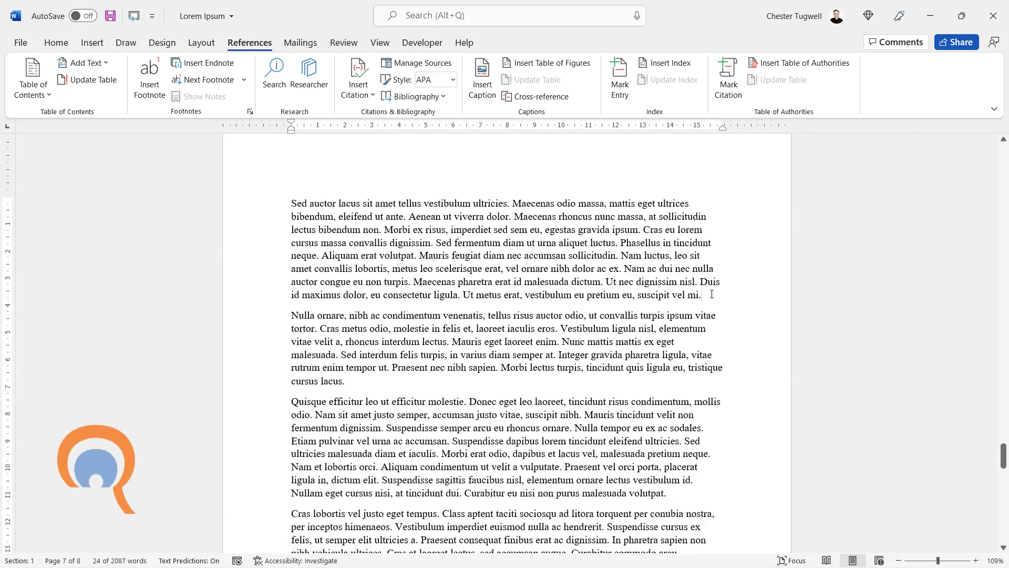
key(Return)
key(ctrl+v)
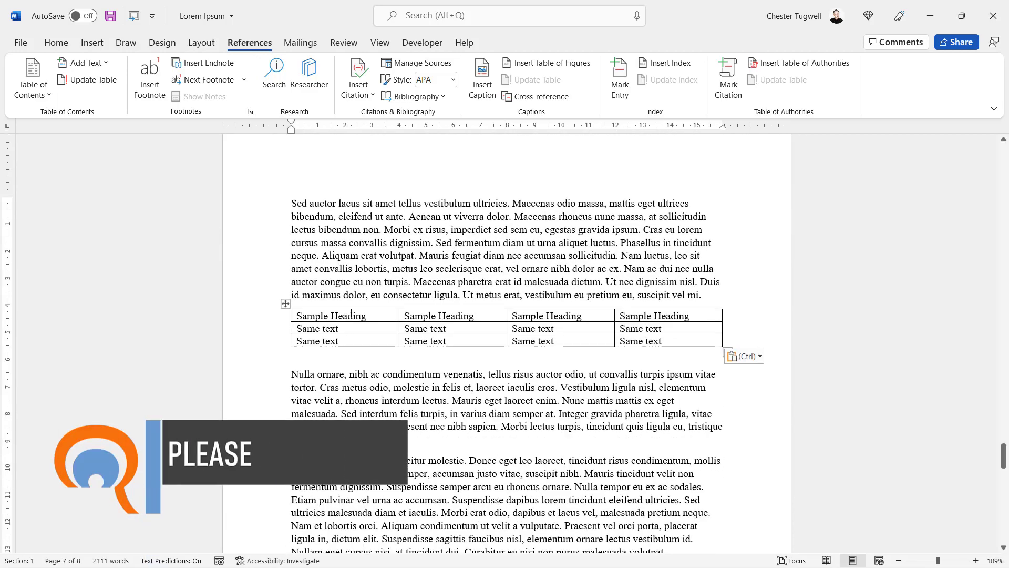
Step: Caption the pasted table 'Table 2-2 New Table' and return to the Contents page
click(482, 79)
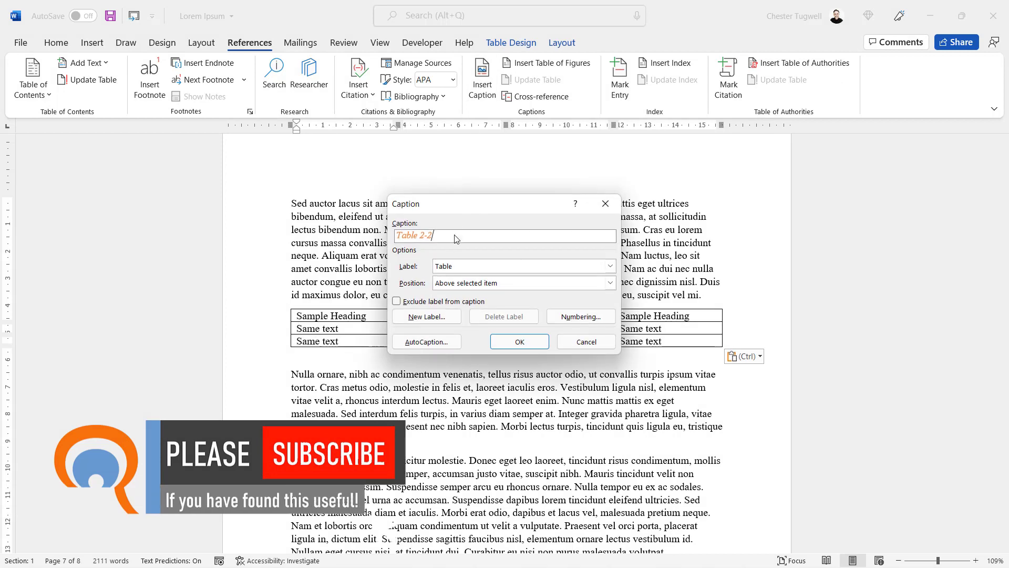
text(New )
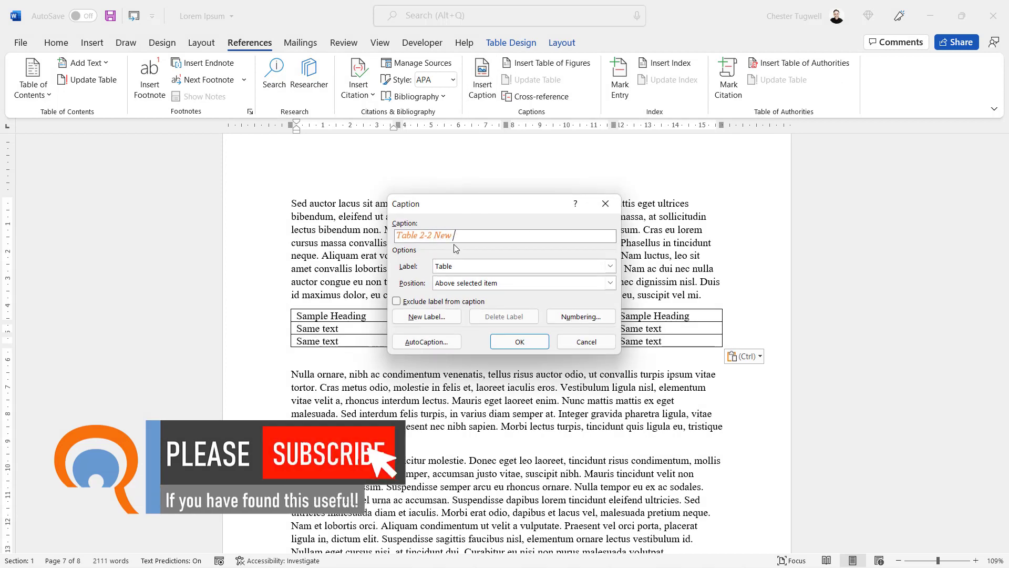
text(Table)
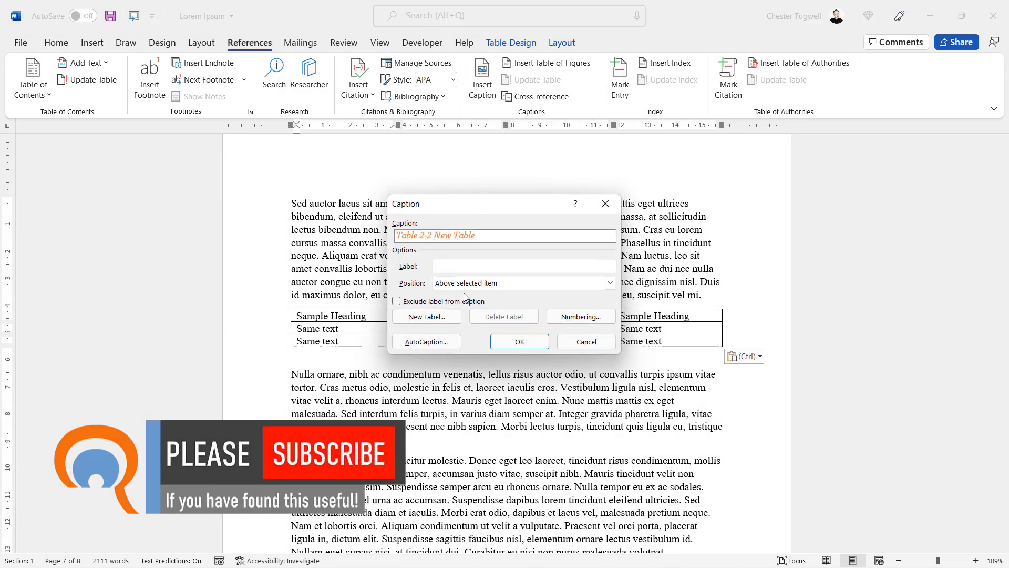
click(517, 342)
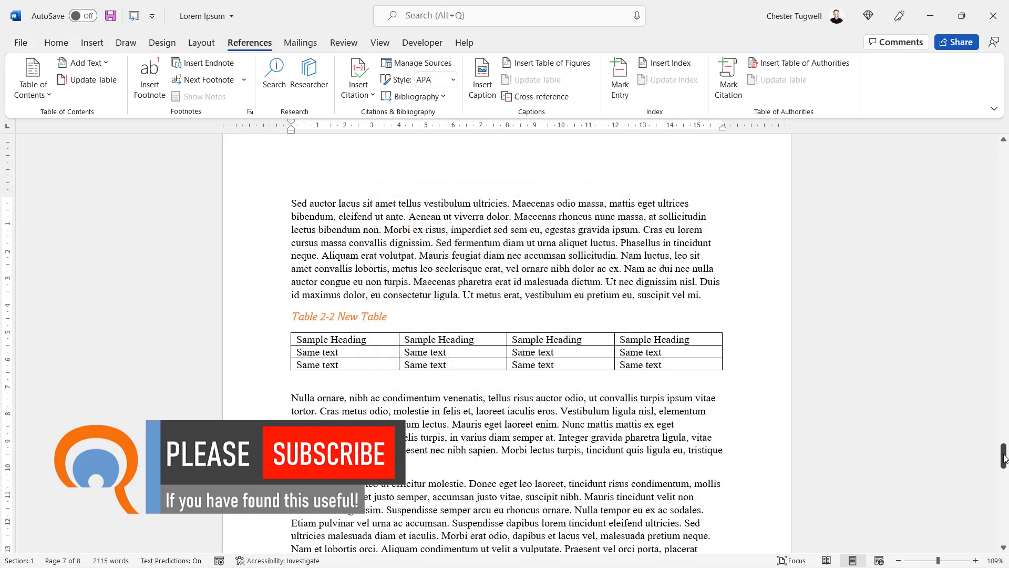
drag(1004, 458, 1000, 247)
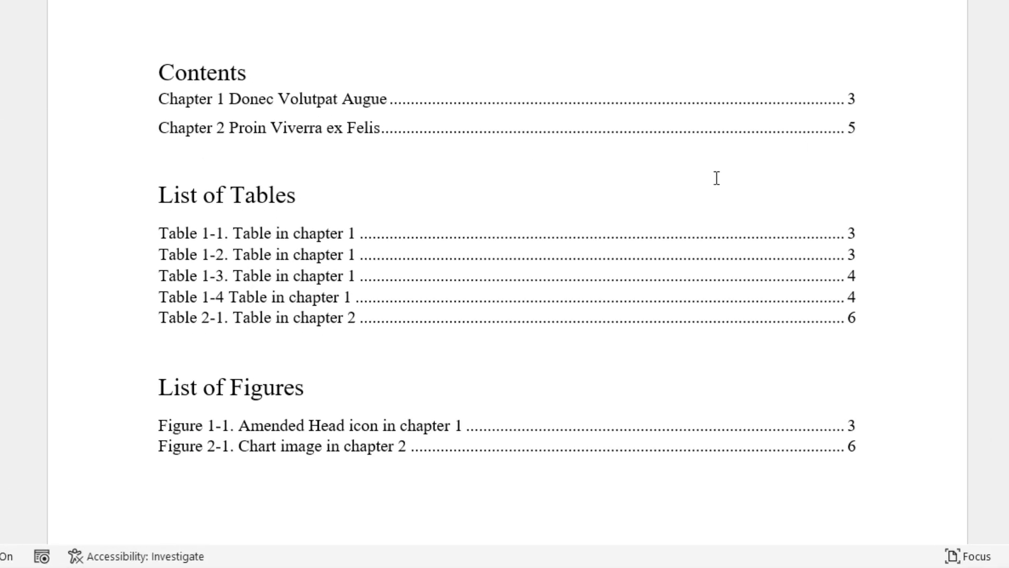
Step: Update the entire List of Tables to add Table 2-2 New Table on page 7
right_click(298, 266)
click(353, 402)
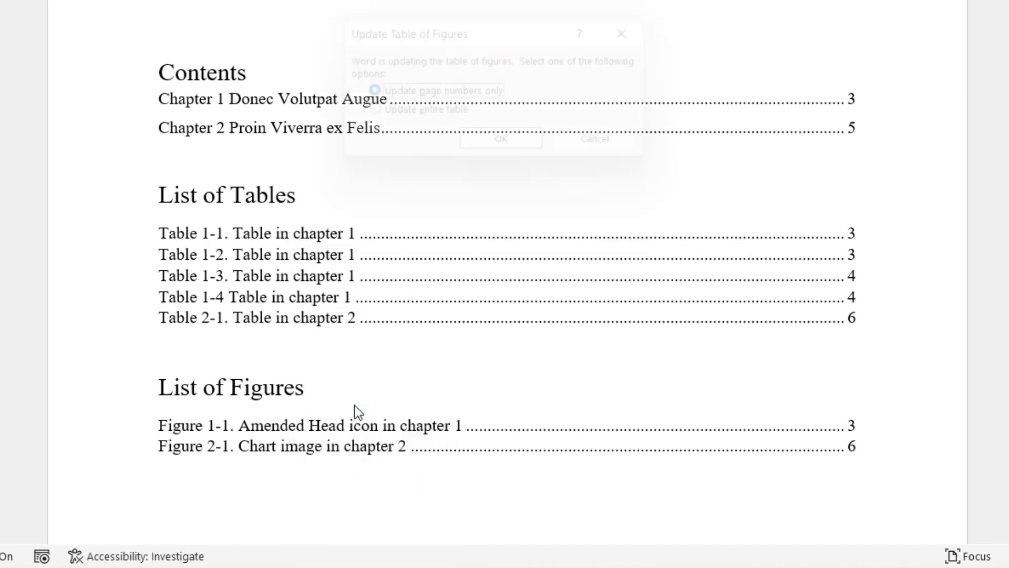
click(366, 116)
click(505, 154)
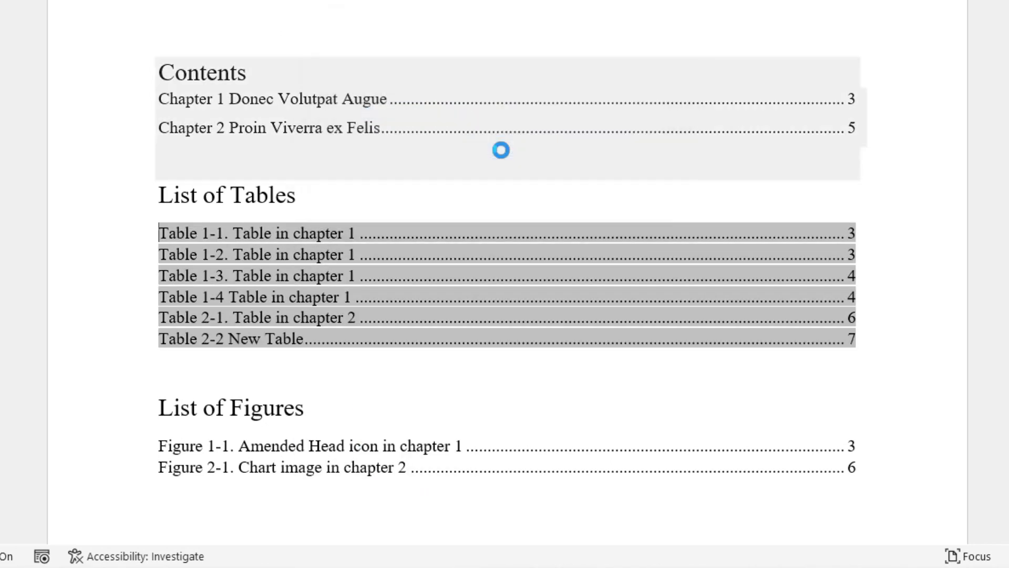